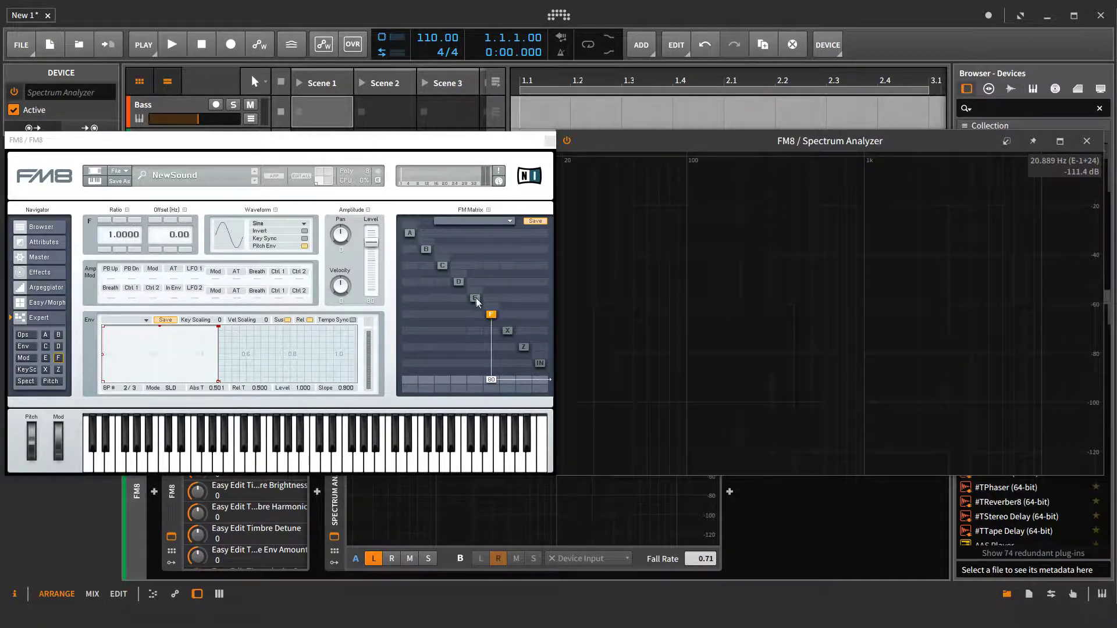
Return to operator F's settings and raise its ratio from 1 to 4.
click(475, 298)
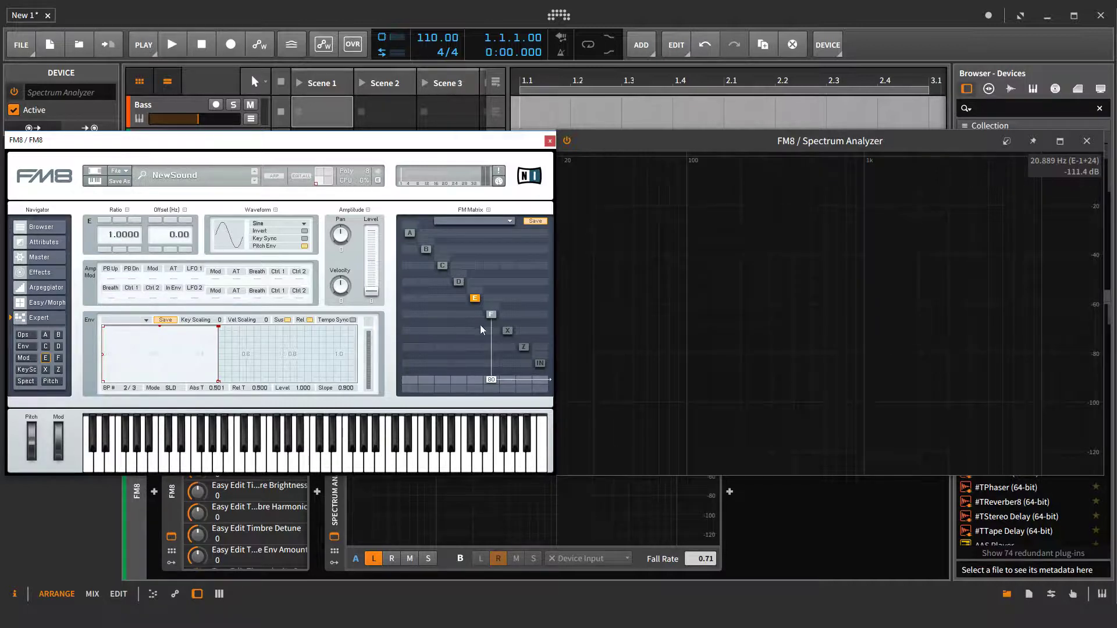
click(491, 314)
click(104, 222)
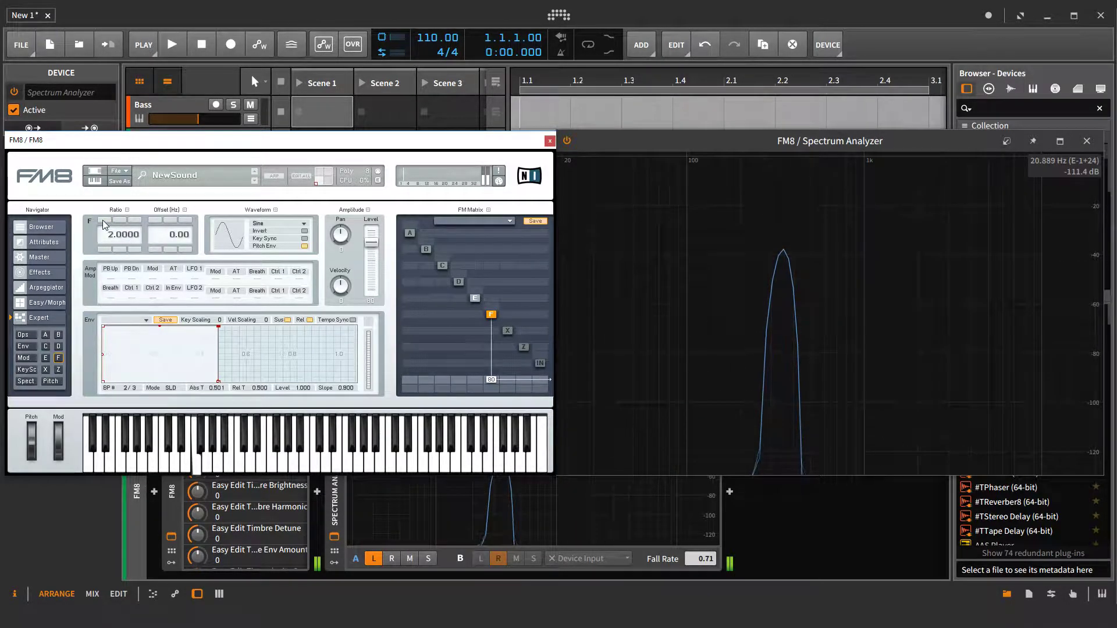
click(104, 222)
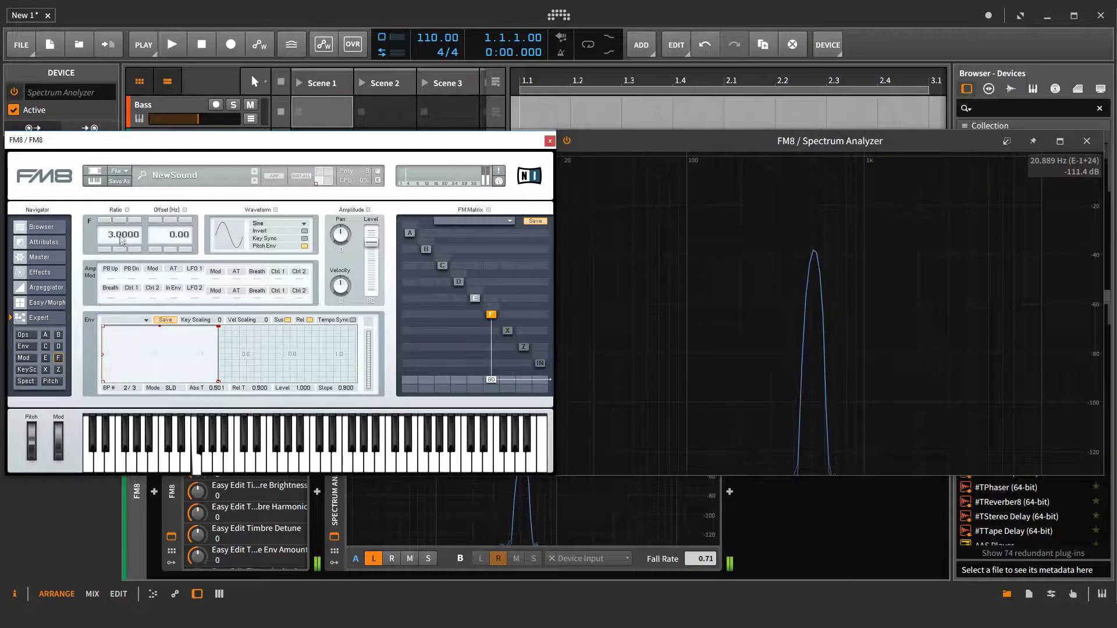
click(105, 222)
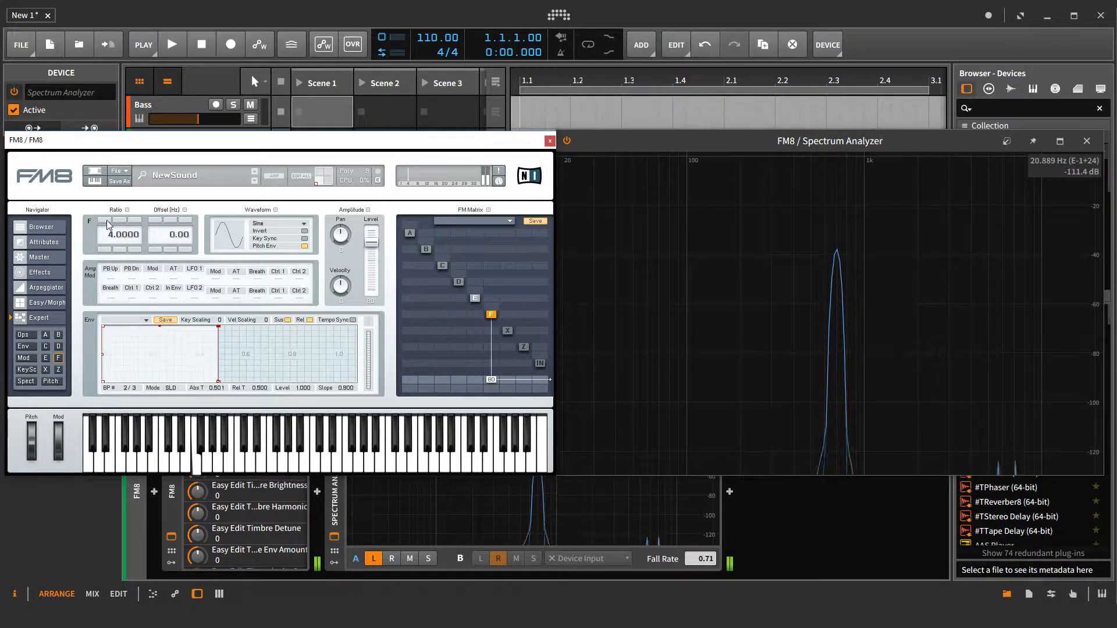
Keep stepping operator F's ratio up through 7, 11 and 13 to 14.
click(107, 220)
click(106, 220)
click(107, 220)
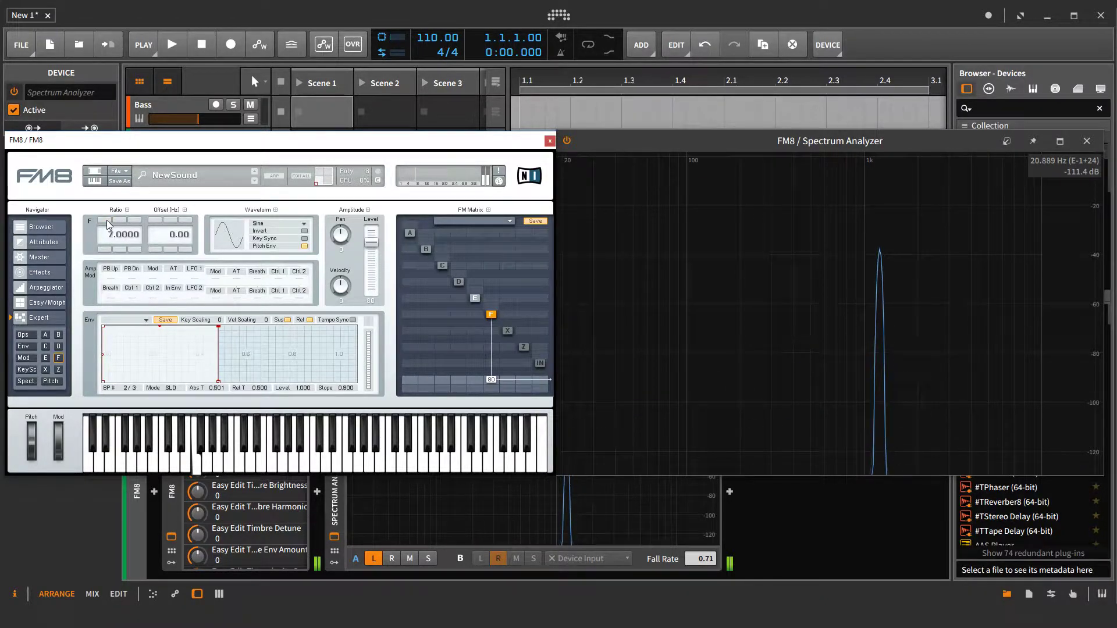
click(107, 220)
click(106, 220)
click(106, 220)
click(106, 220)
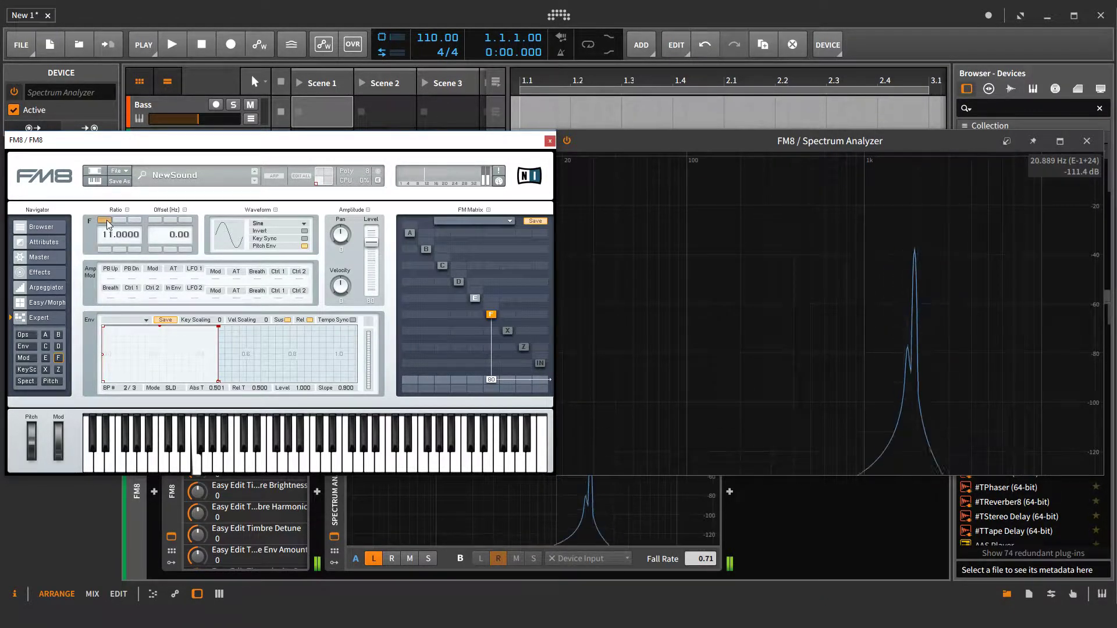
click(107, 220)
click(106, 220)
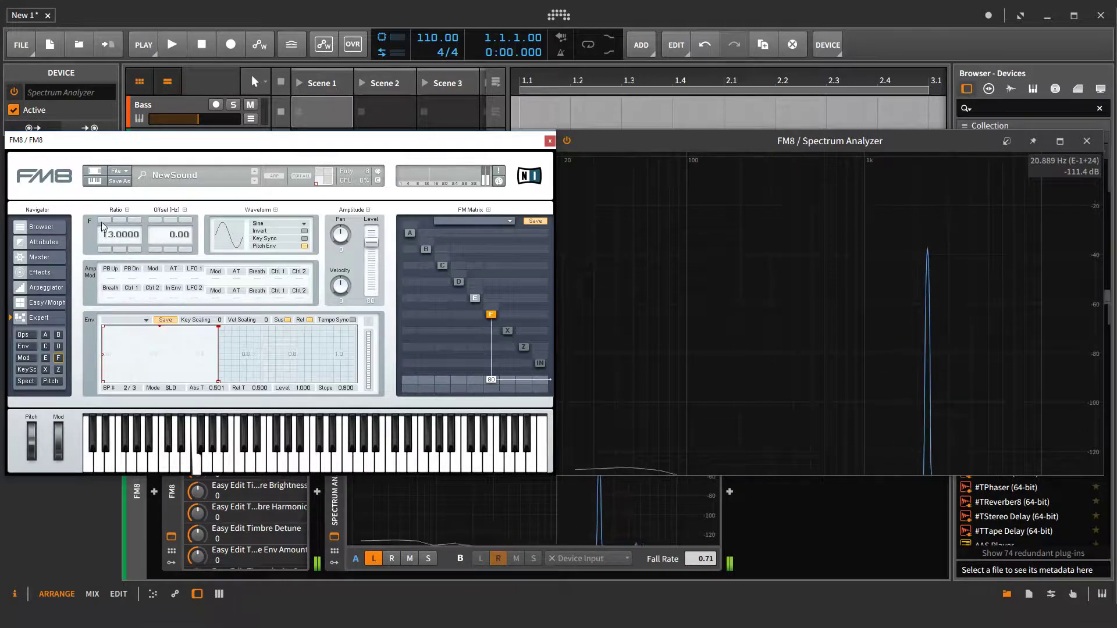
click(106, 221)
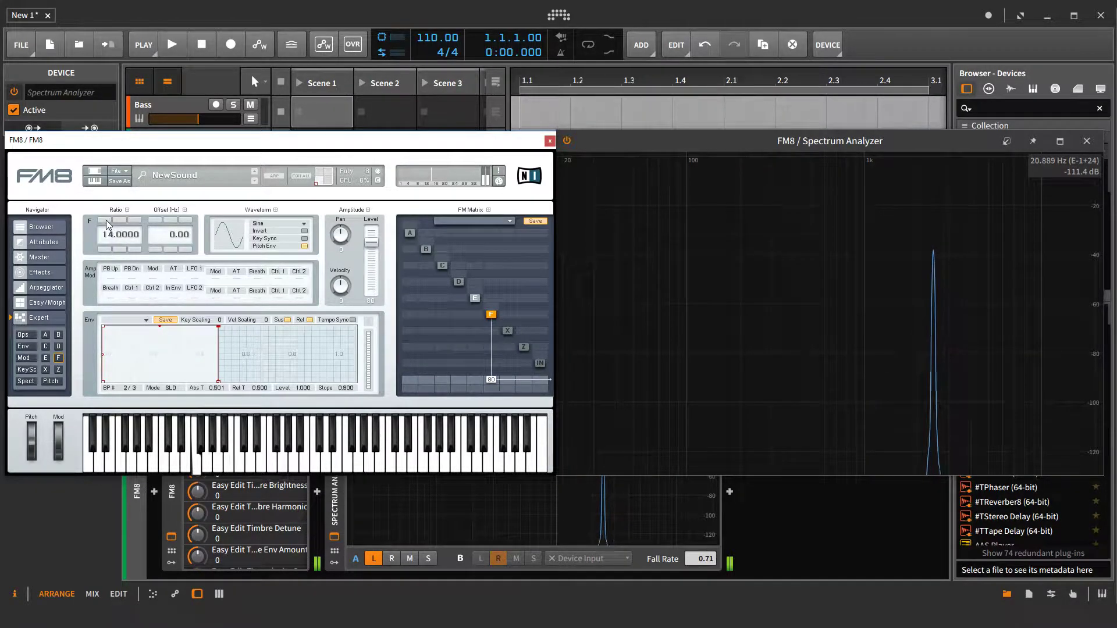
Push operator F's ratio past 18 and 26 toward 31, then drag it back down to 0.
click(106, 220)
click(106, 220)
click(106, 220)
click(106, 220)
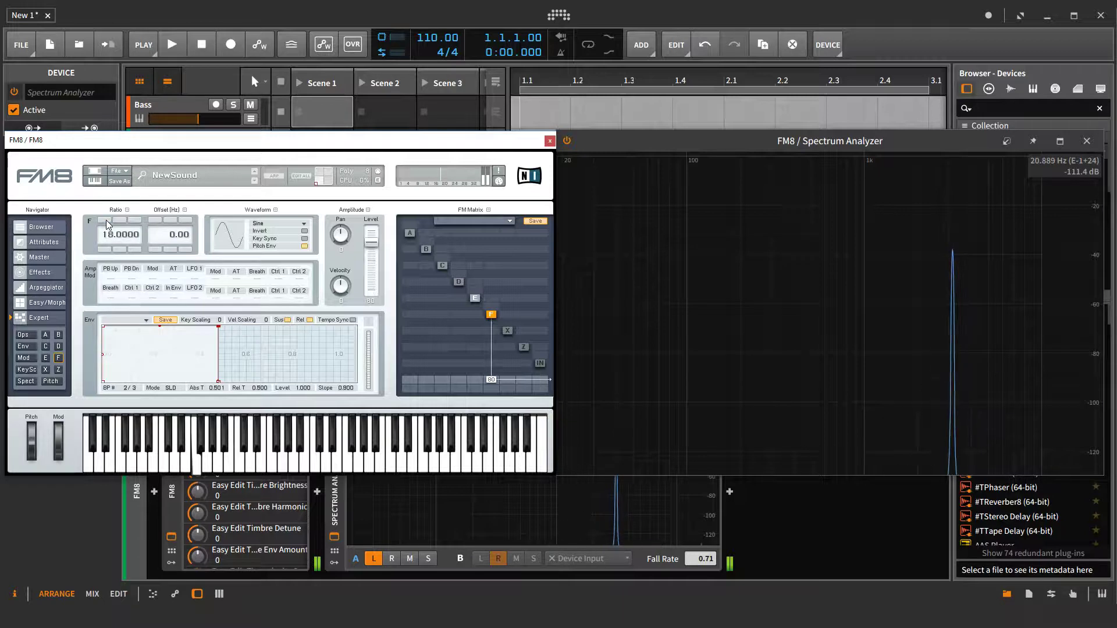
click(106, 220)
click(106, 220)
click(106, 220)
click(106, 220)
click(106, 220)
click(106, 220)
click(105, 220)
click(106, 220)
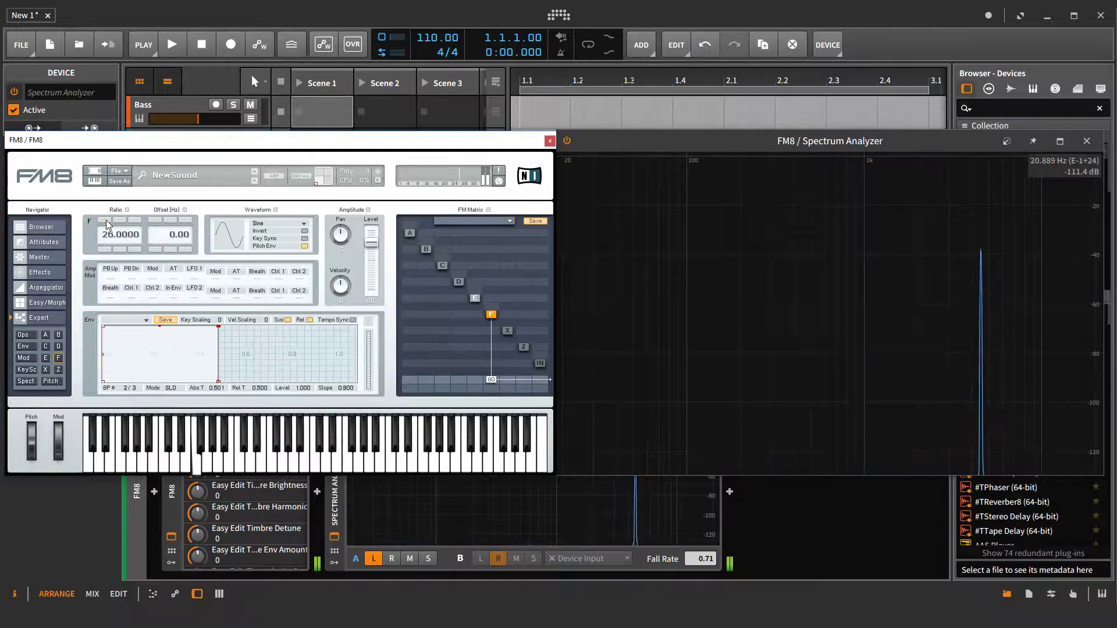
click(106, 220)
click(106, 220)
click(106, 220)
click(106, 220)
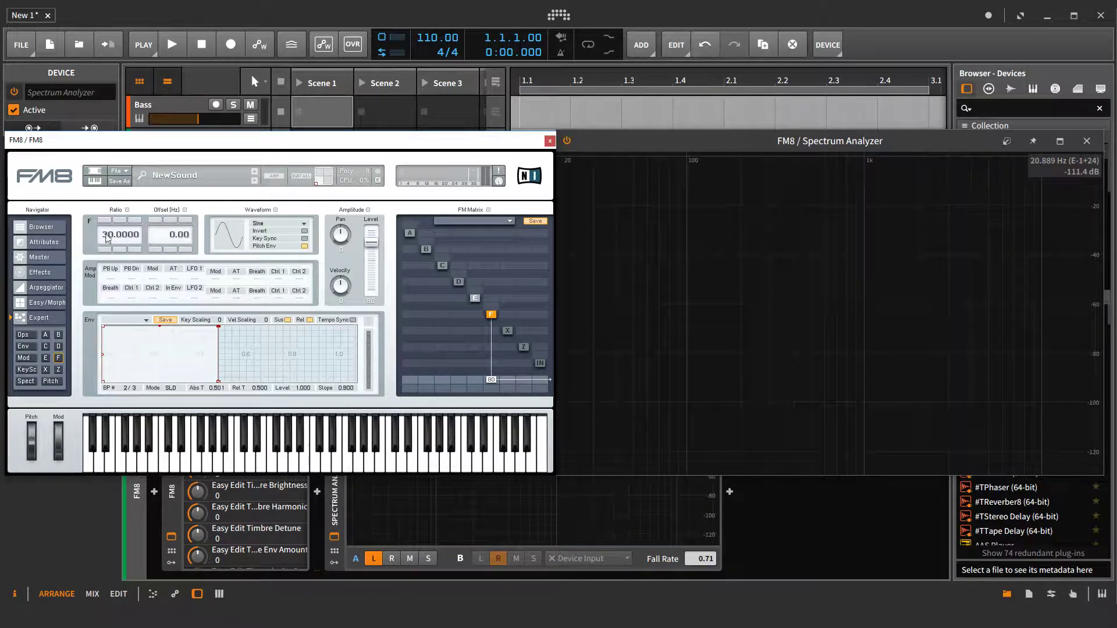
click(106, 220)
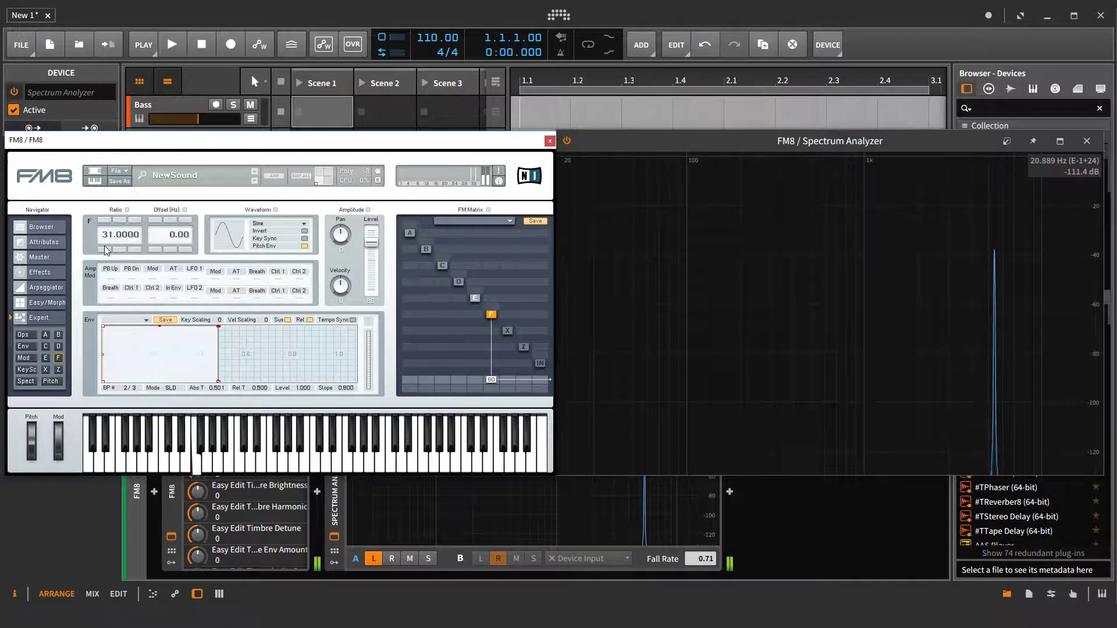
drag(106, 250, 107, 310)
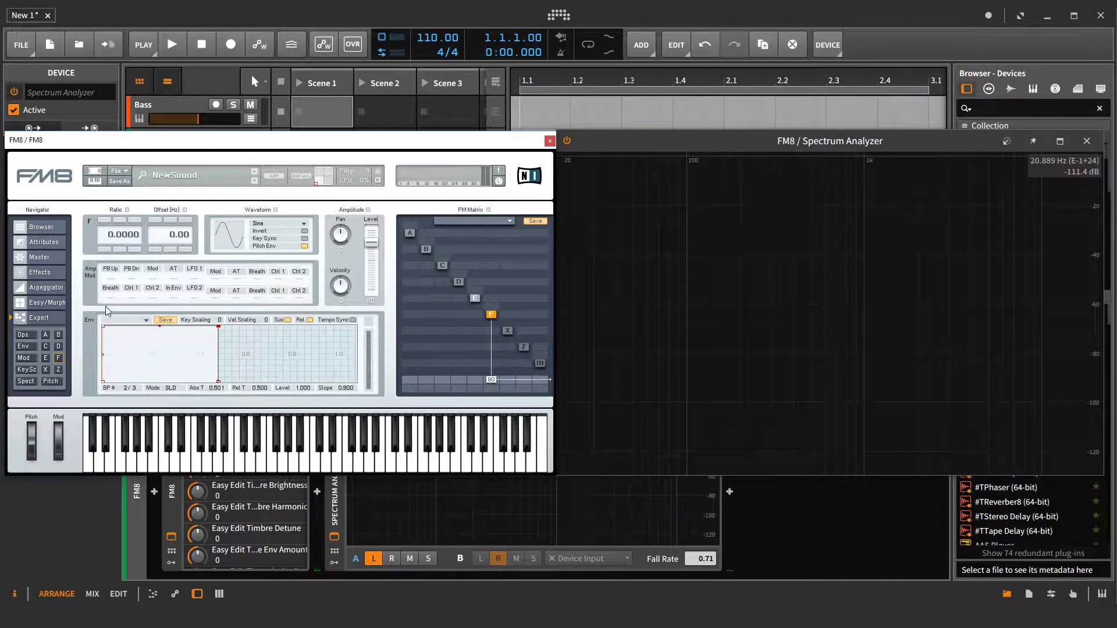
Nudge F's ratio up one step, raise the E→F modulation amount, and start raising operator E's ratio.
click(106, 221)
drag(476, 282, 476, 279)
click(475, 299)
click(105, 220)
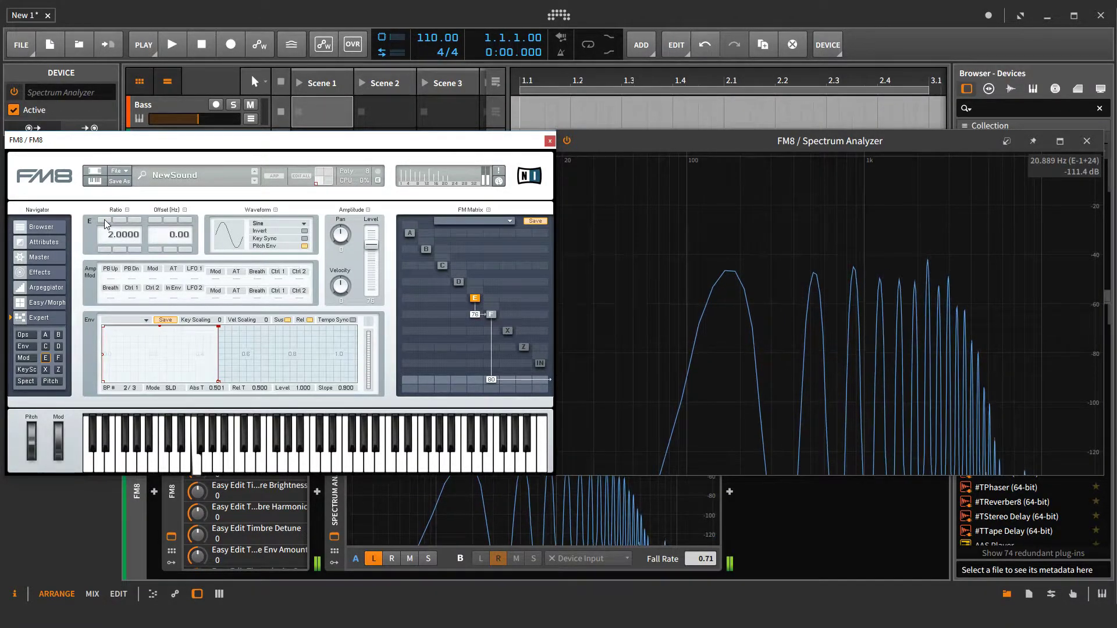
Step operator E's ratio up through 4 and 8 to 11.
click(105, 220)
click(104, 220)
click(105, 220)
click(105, 220)
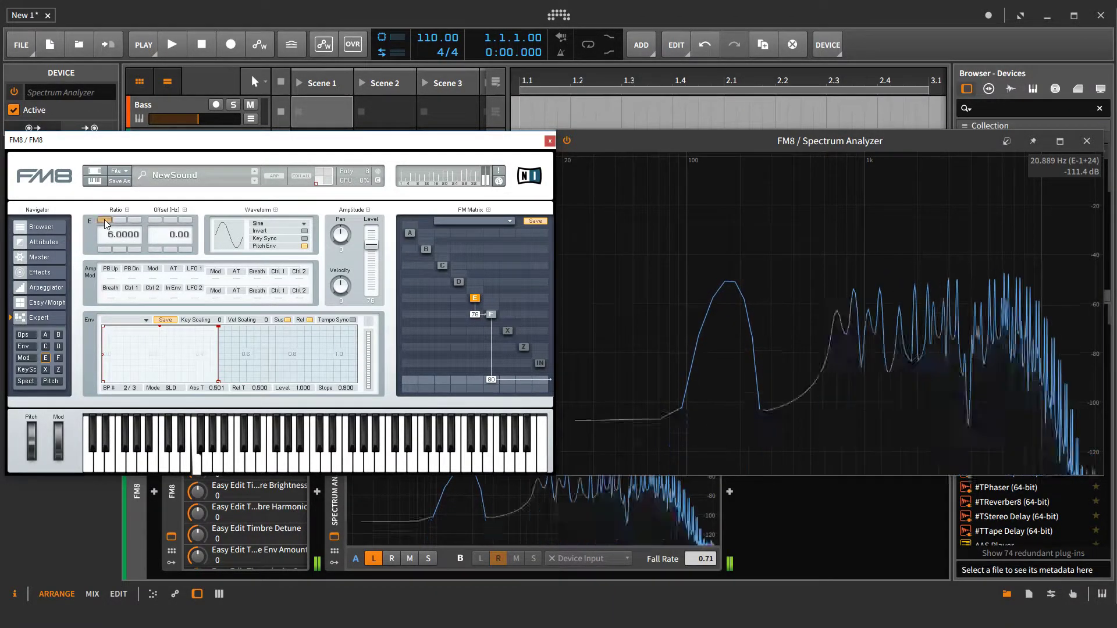
click(104, 220)
click(105, 220)
click(104, 220)
click(104, 220)
click(105, 220)
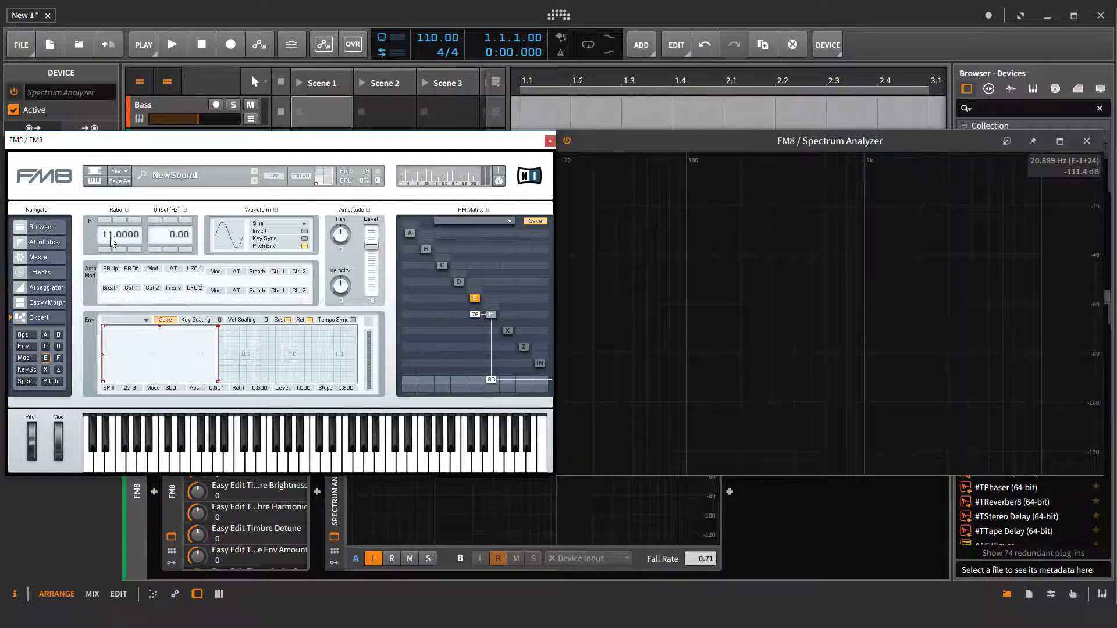
Lower operator E's ratio through 9 down to 5, then raise it to 6.
click(105, 250)
click(105, 250)
click(104, 250)
click(105, 250)
click(104, 250)
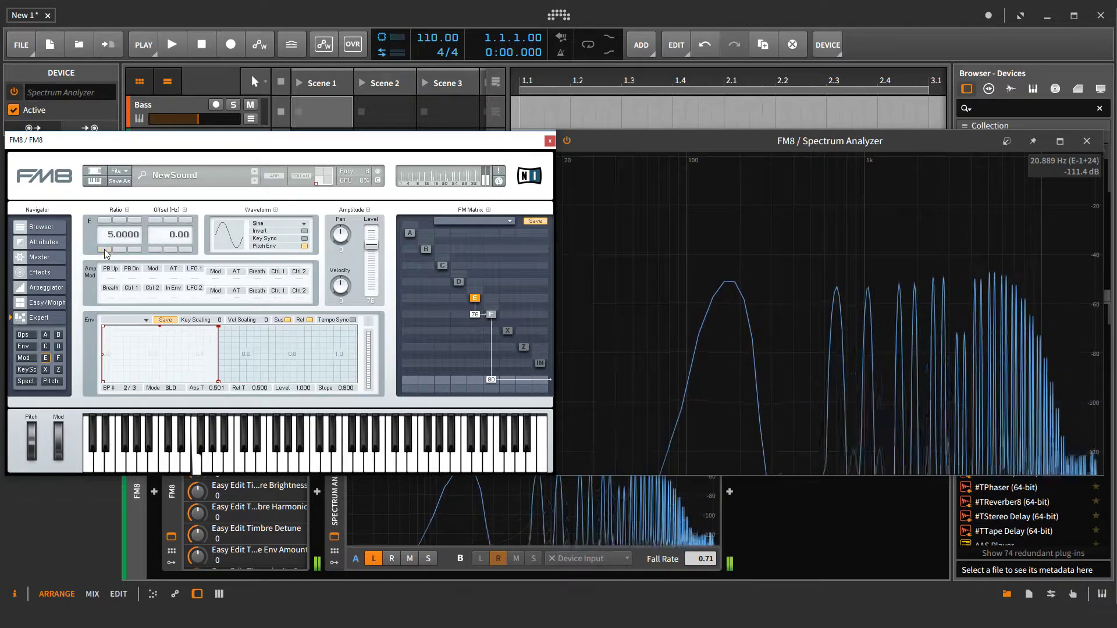
click(104, 250)
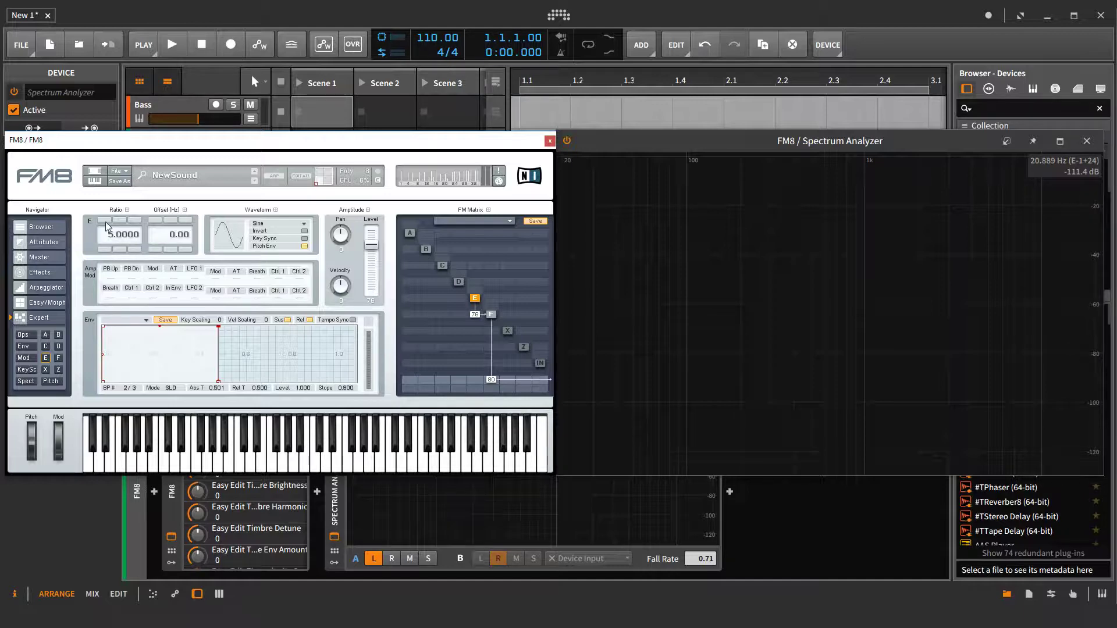
click(105, 221)
Raise operator E's ratio through 10 to 15, bring it back toward 11, then select operator F.
click(104, 221)
click(102, 220)
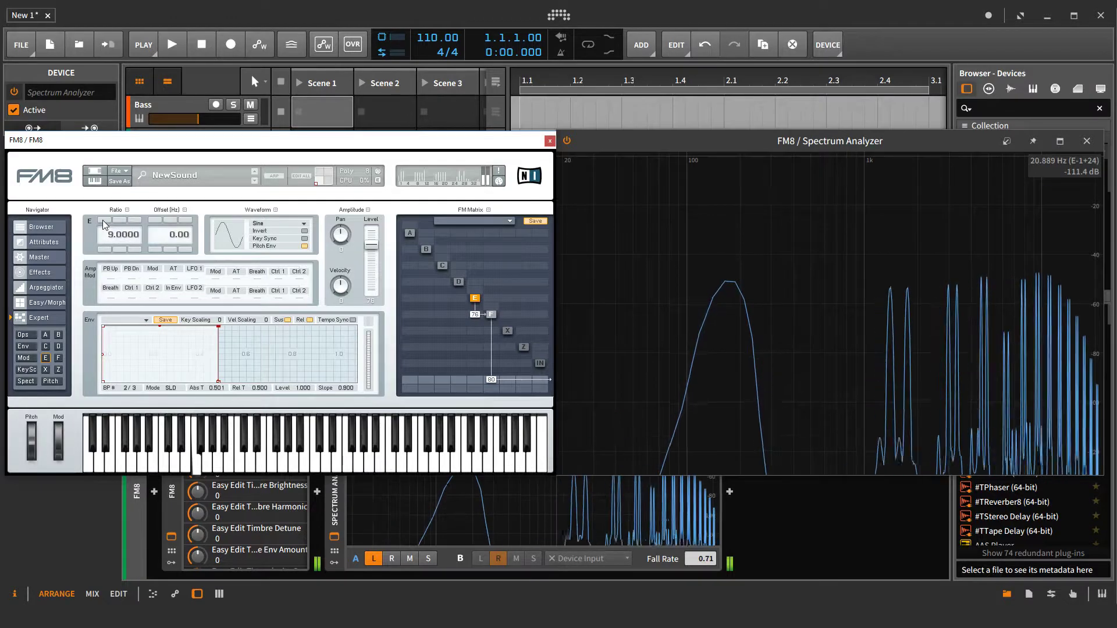
click(102, 220)
click(103, 221)
click(102, 221)
click(102, 221)
click(102, 220)
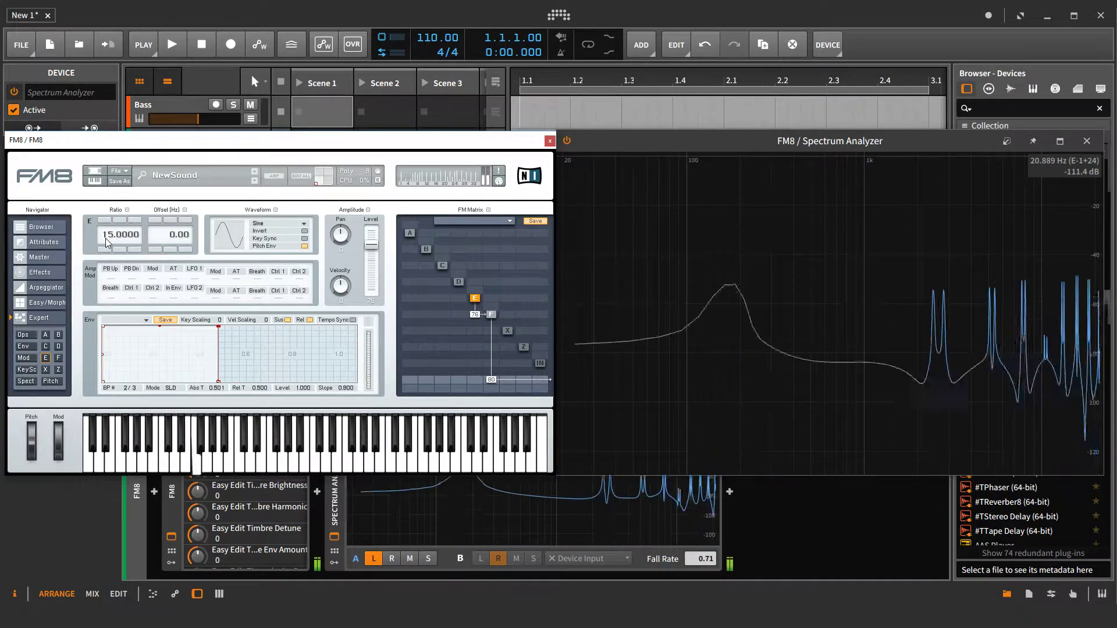
click(104, 250)
click(104, 250)
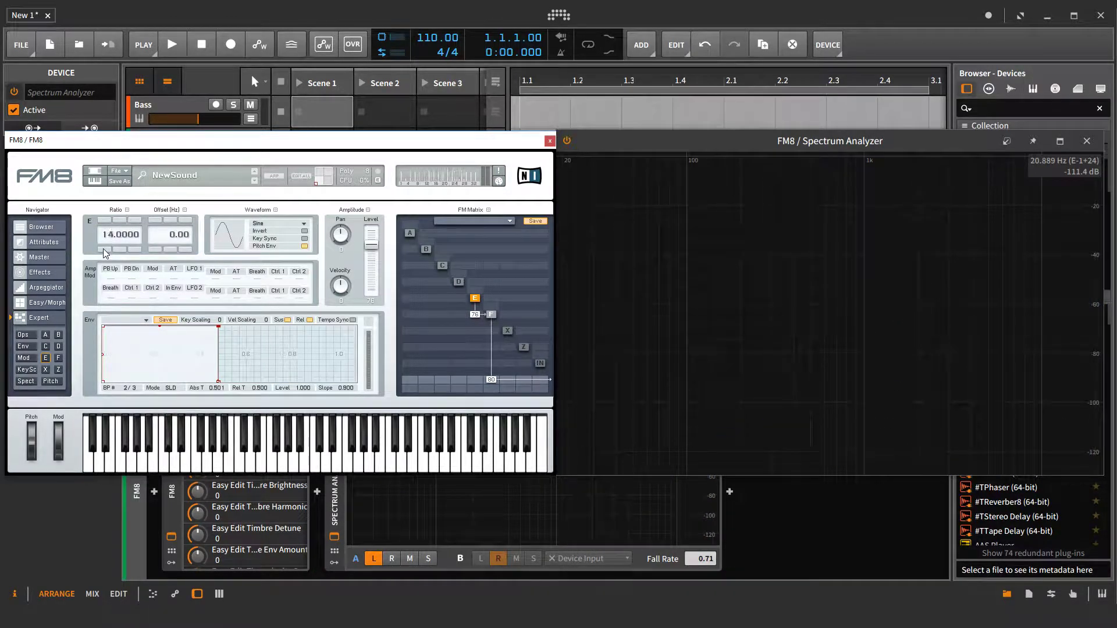
click(104, 250)
click(104, 249)
click(104, 250)
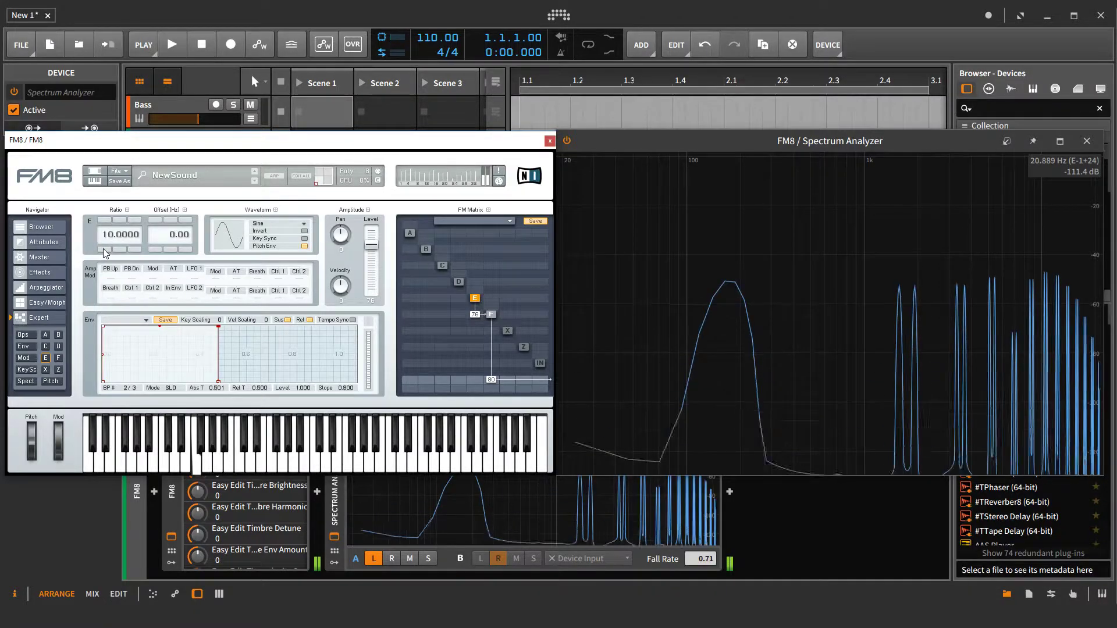
click(490, 316)
Pull operator F's envelope into a decay ending at level 0 around time 0.982.
mouse_move(221, 330)
mouse_down()
mouse_move(233, 361)
mouse_move(256, 377)
mouse_move(216, 374)
mouse_up()
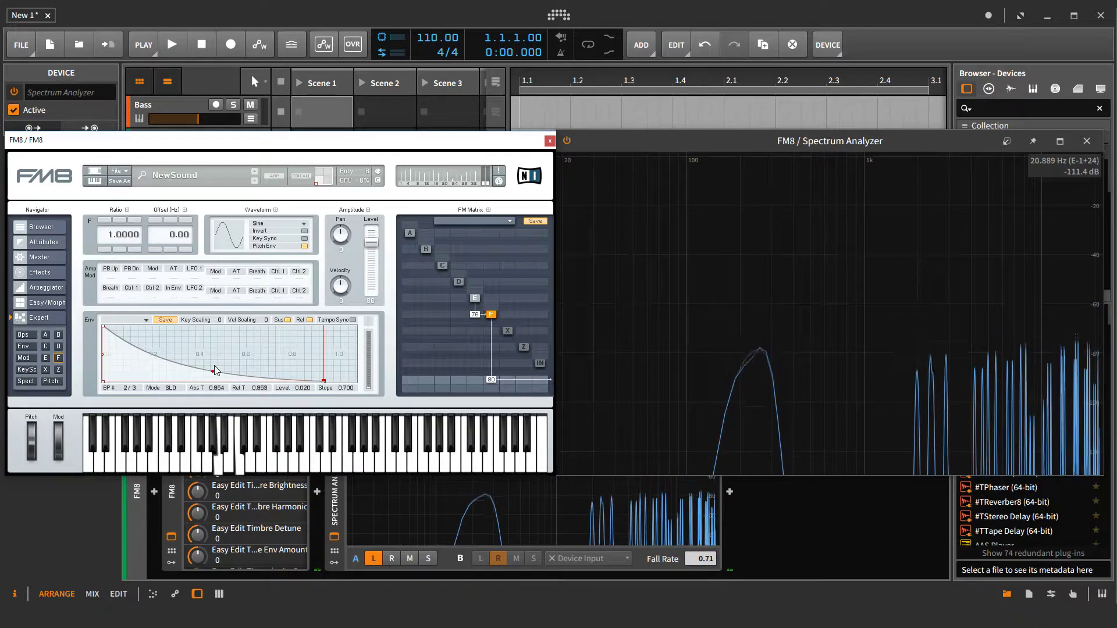
drag(323, 381, 323, 396)
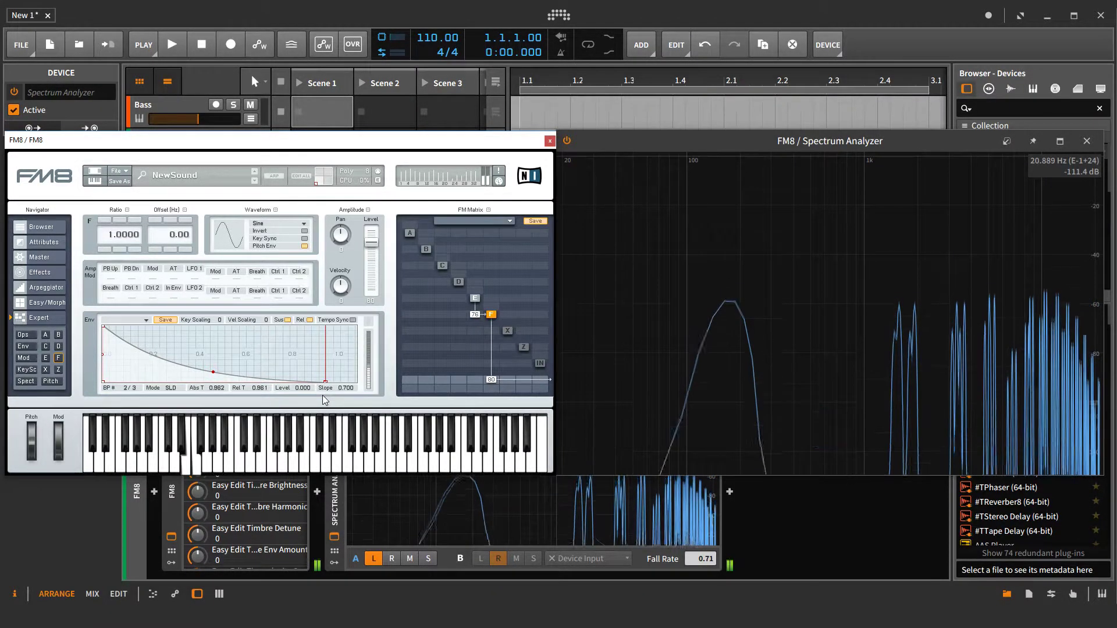
Select operator E, nudge its ratio up, then step it down through 10, 5, 3 and 2 to 1.
click(474, 299)
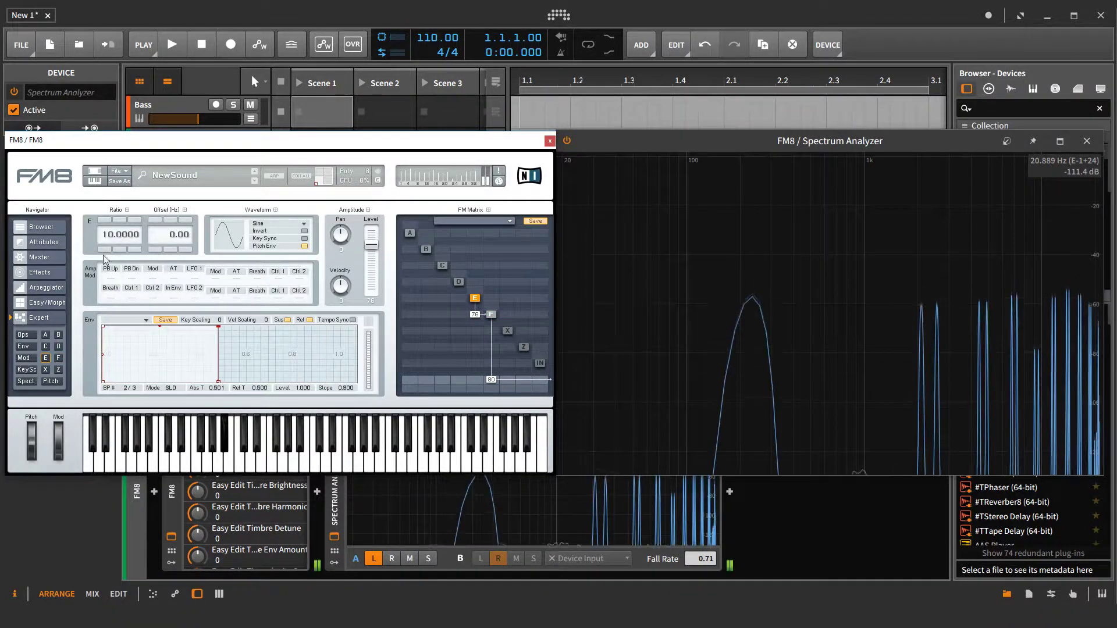
click(107, 221)
click(107, 221)
click(107, 222)
click(107, 221)
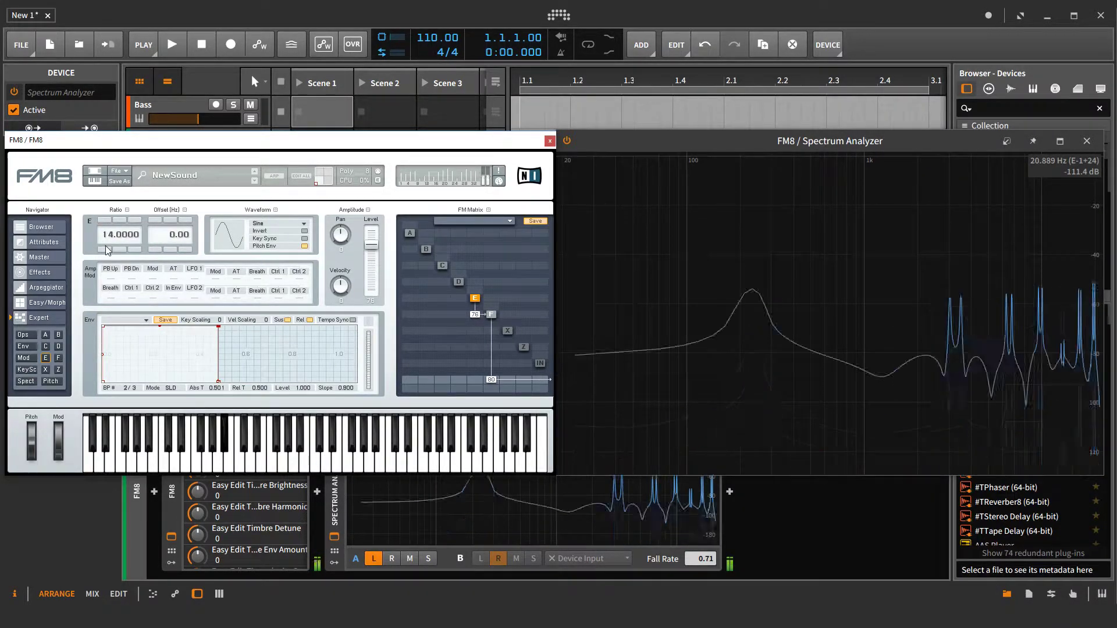
click(107, 250)
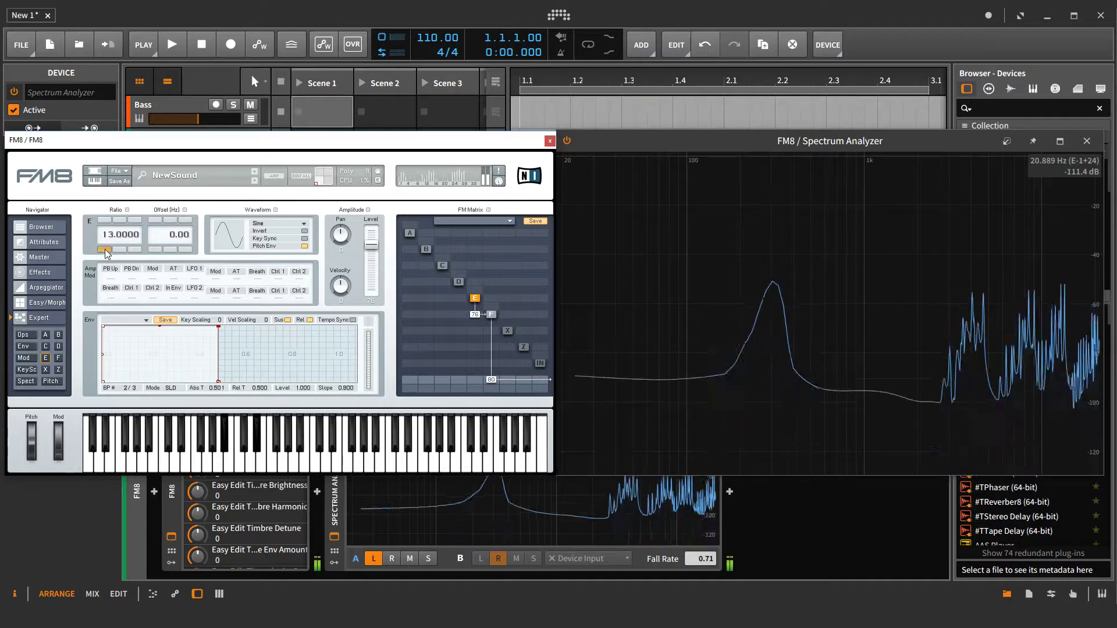
click(107, 250)
click(107, 250)
click(107, 250)
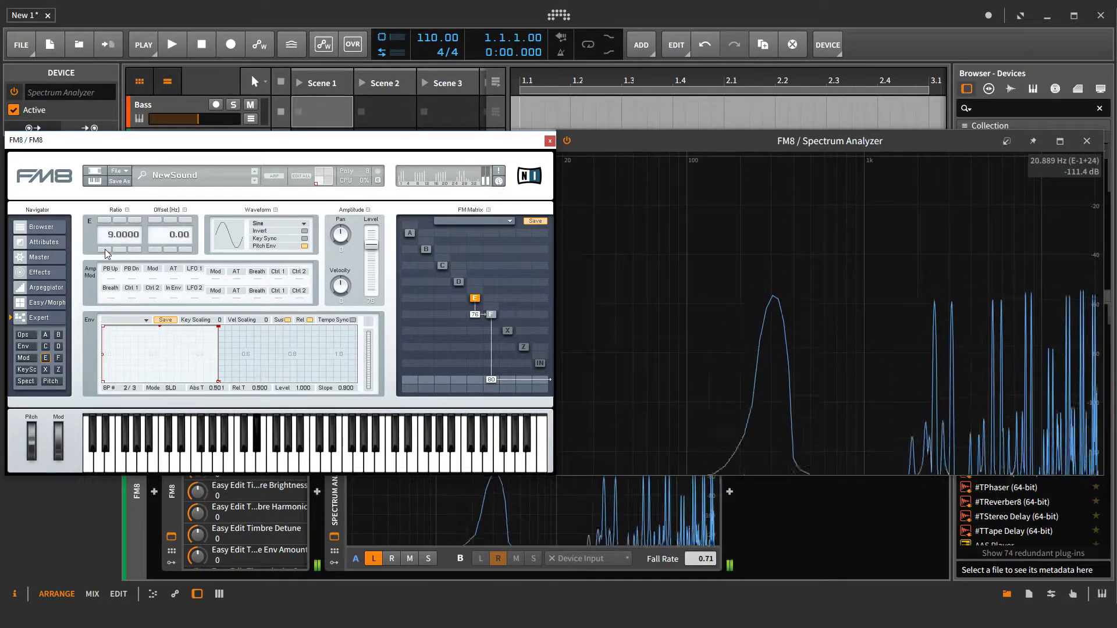
click(104, 250)
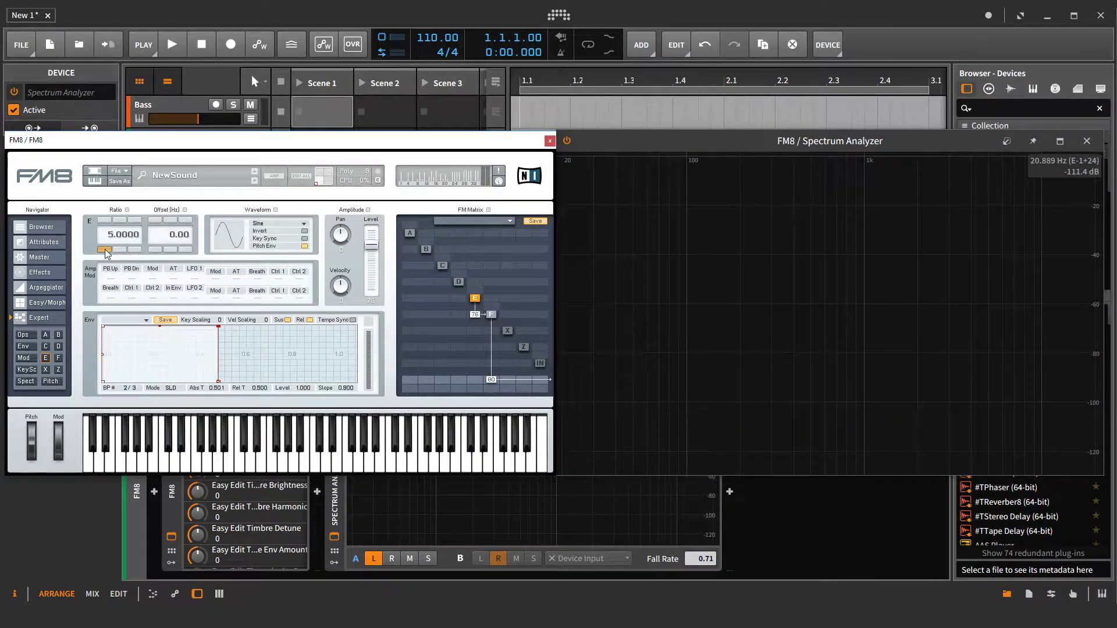
click(105, 249)
click(104, 249)
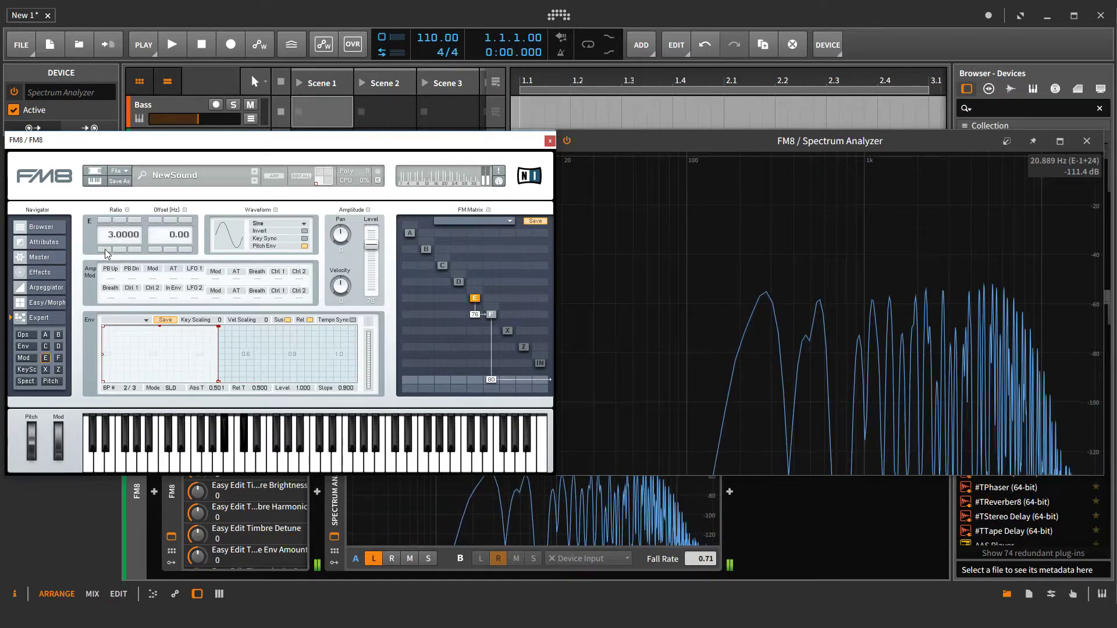
click(105, 250)
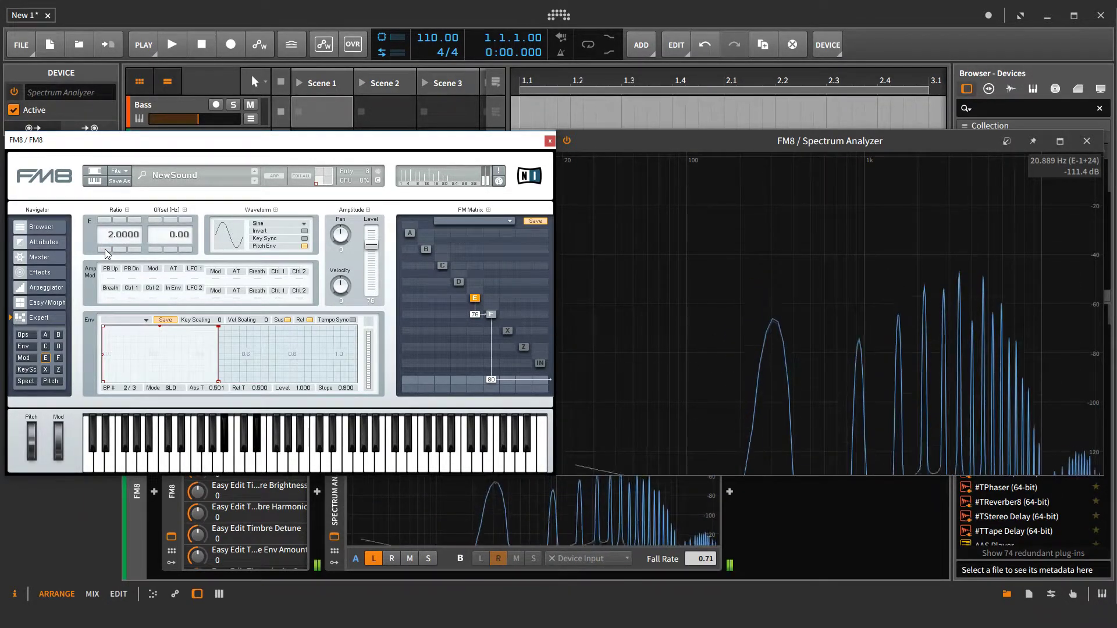
click(104, 250)
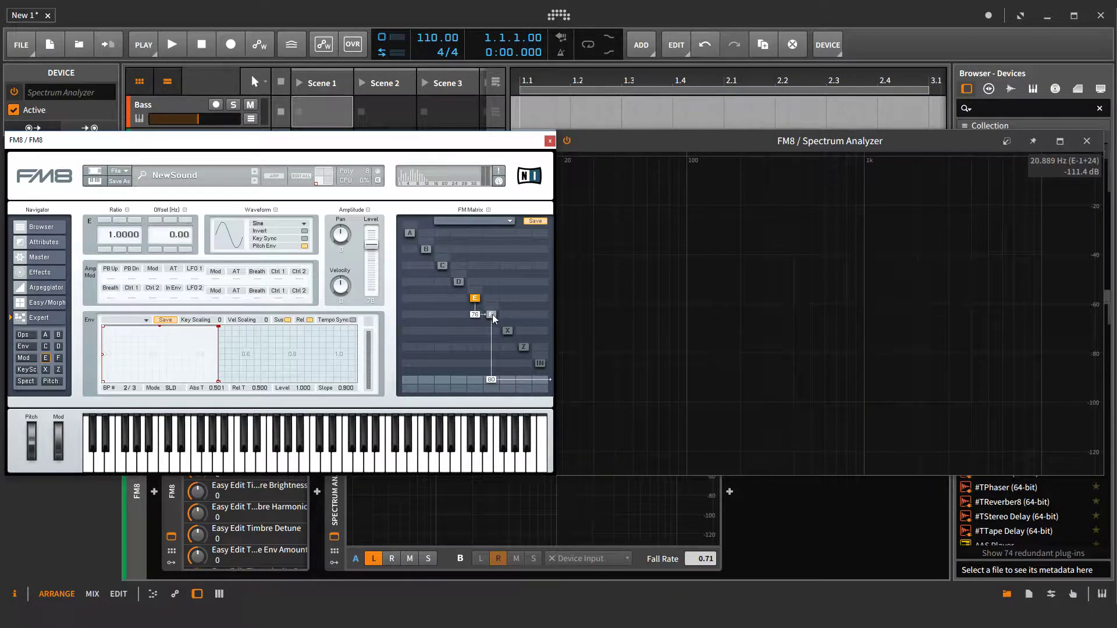
Select operator F and raise its ratio to 2, then 3, briefly checking operator E.
click(491, 315)
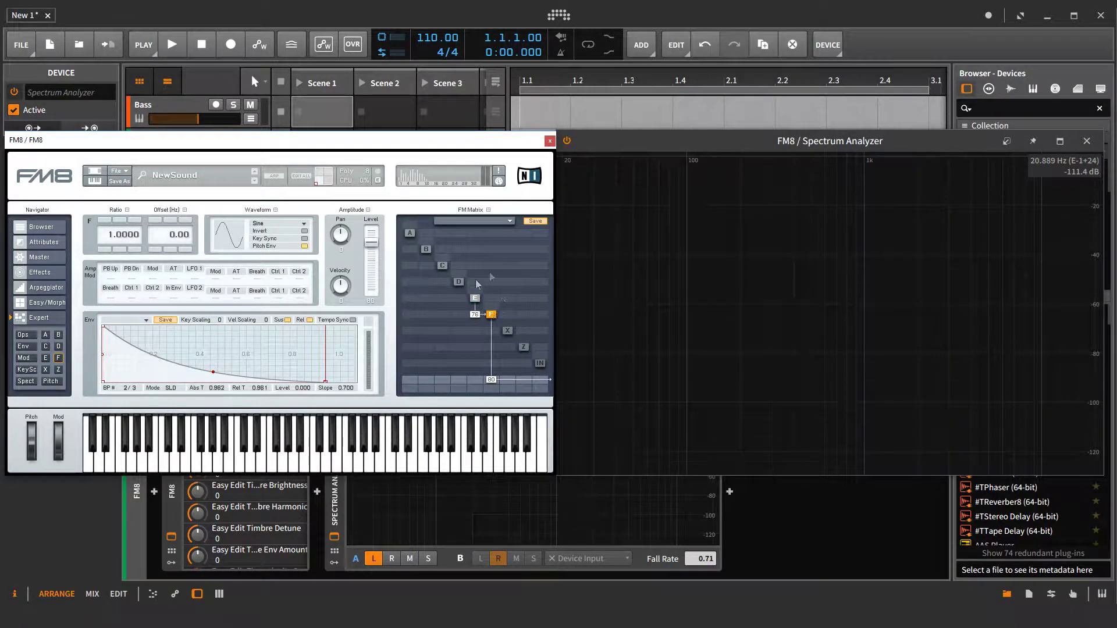
click(104, 220)
click(474, 299)
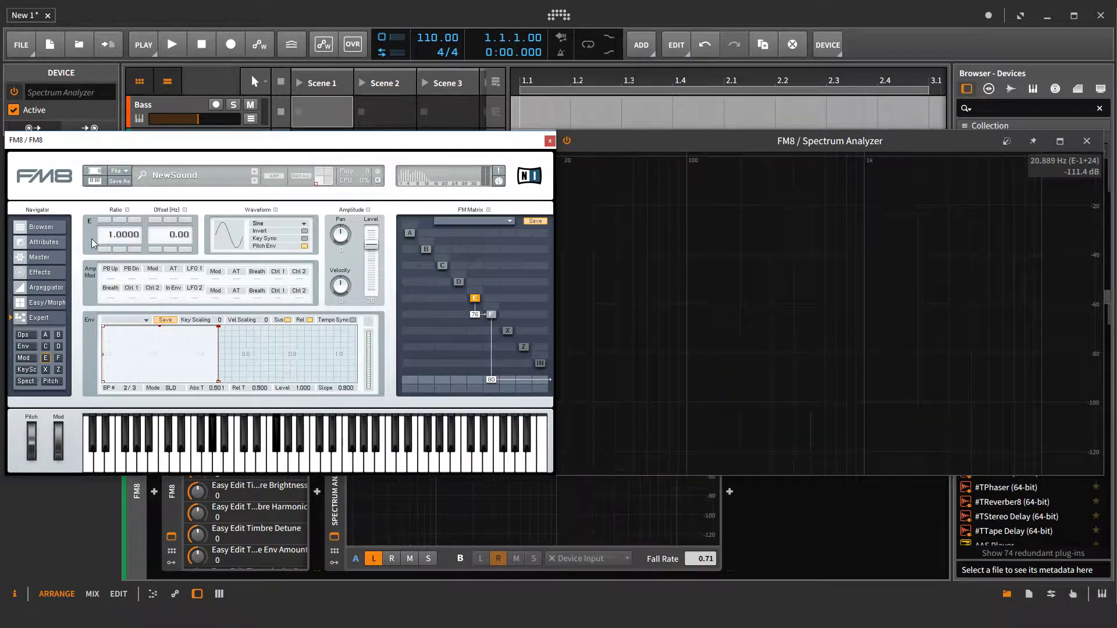
click(491, 315)
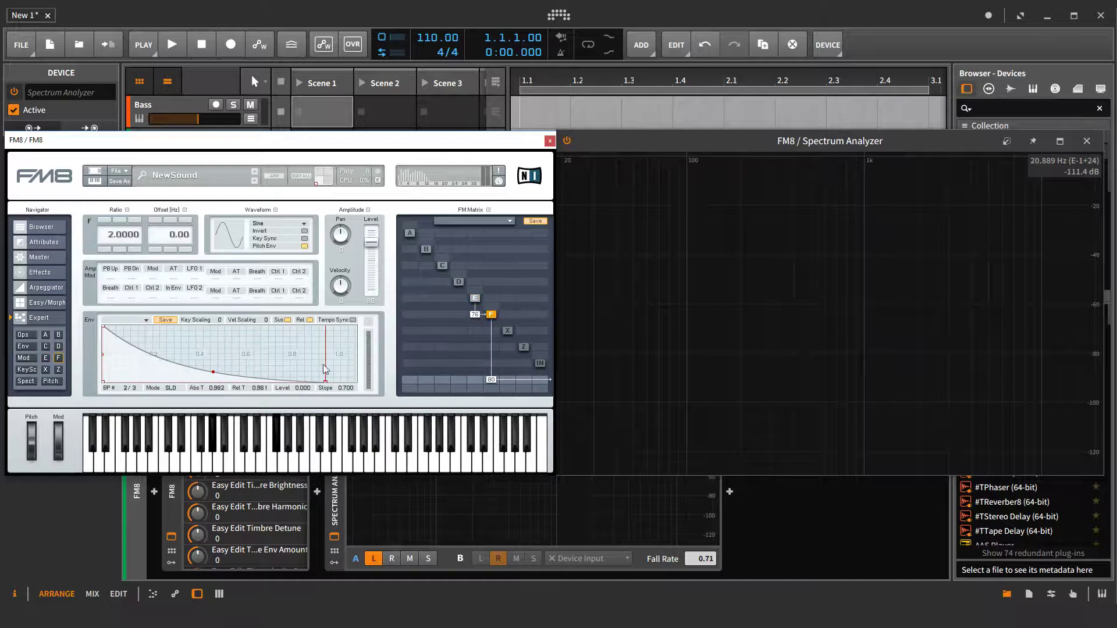
click(103, 222)
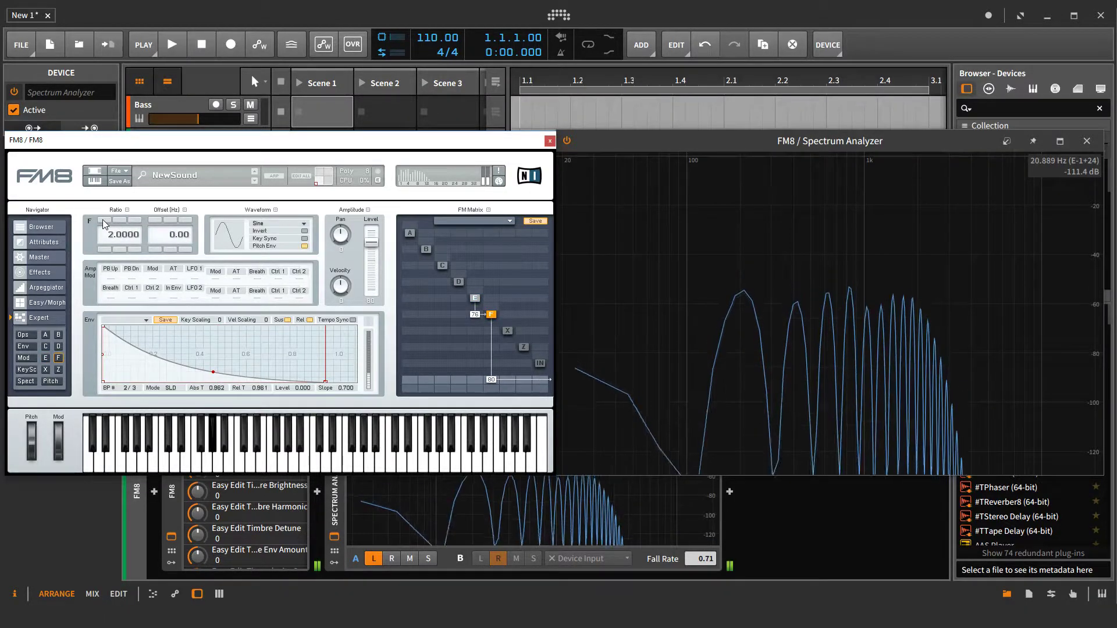
Step operator F's ratio up through 8 and 10 to 12, then lower it back to 3.
click(104, 221)
click(103, 221)
click(104, 220)
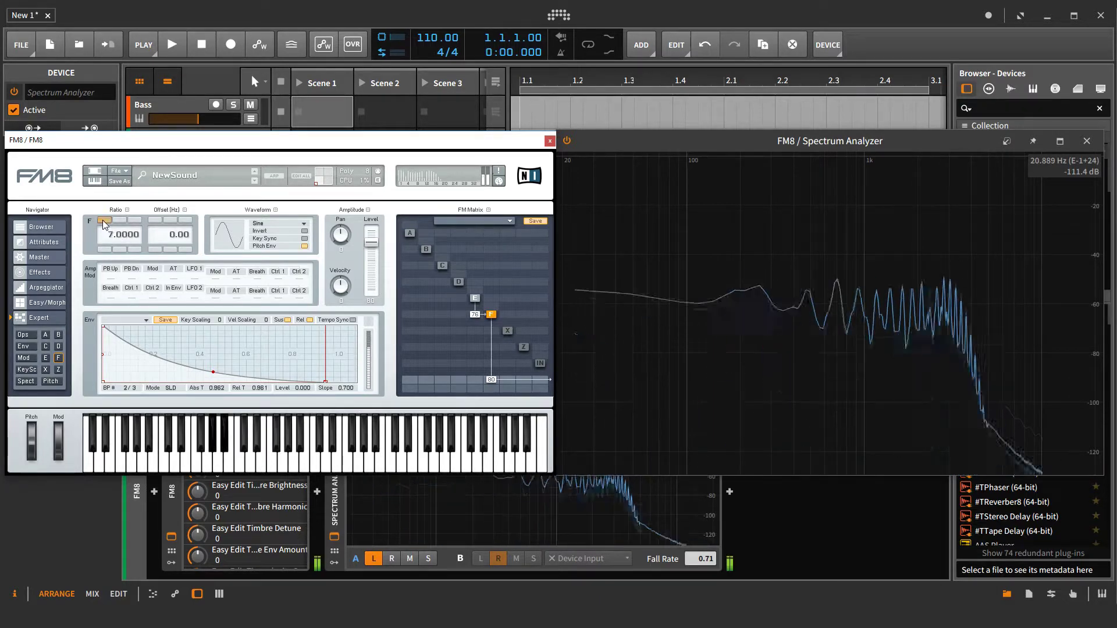
click(104, 220)
click(104, 221)
click(103, 220)
click(104, 220)
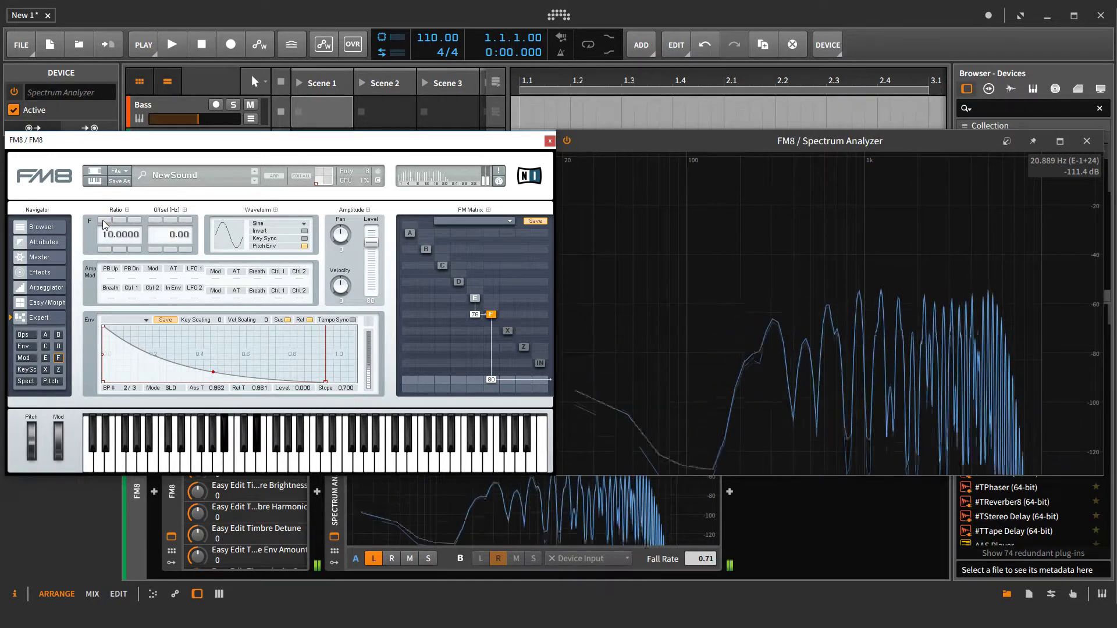
click(103, 221)
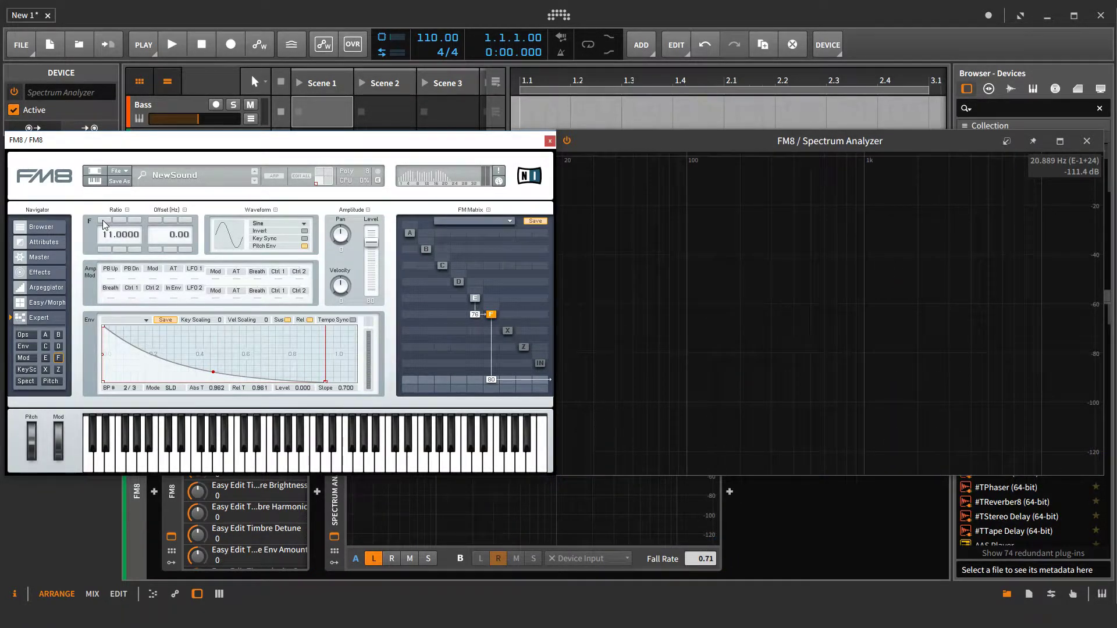
click(102, 220)
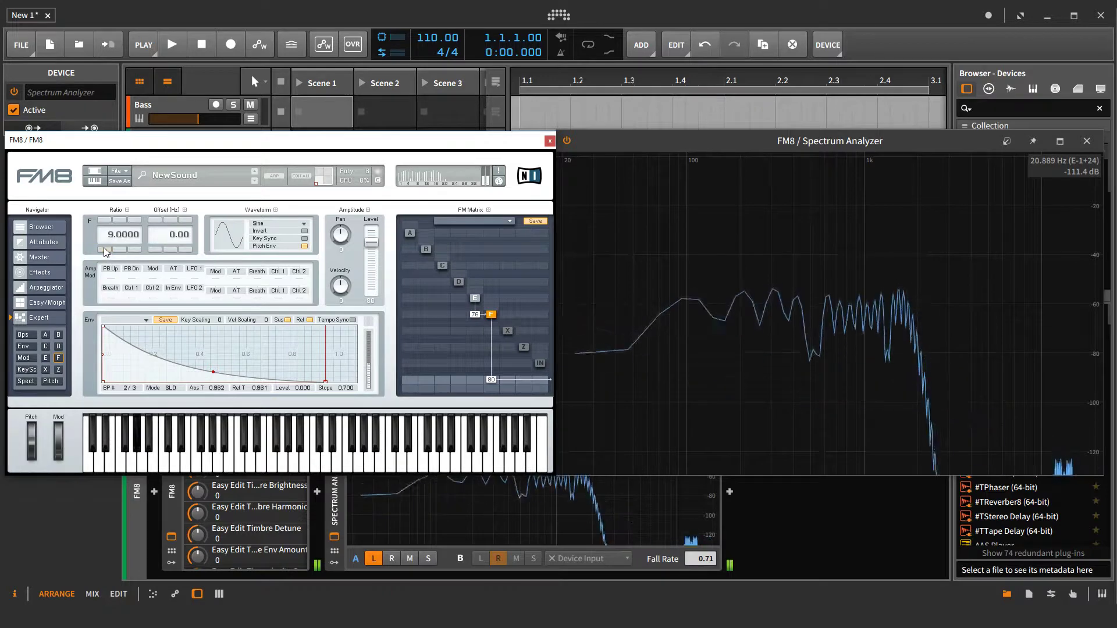
click(105, 250)
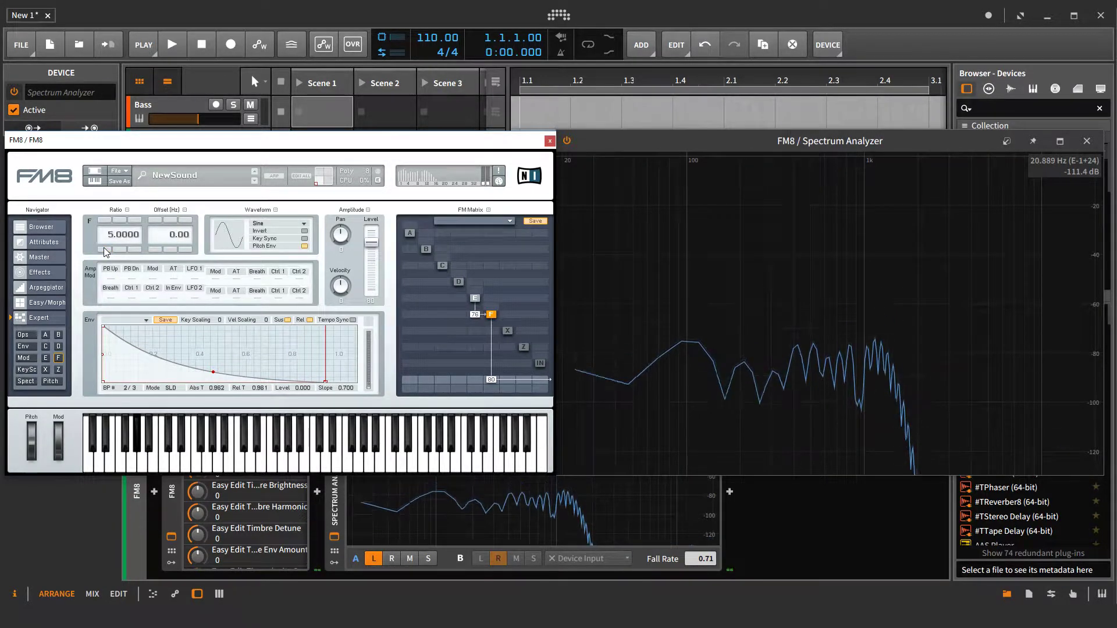
click(105, 250)
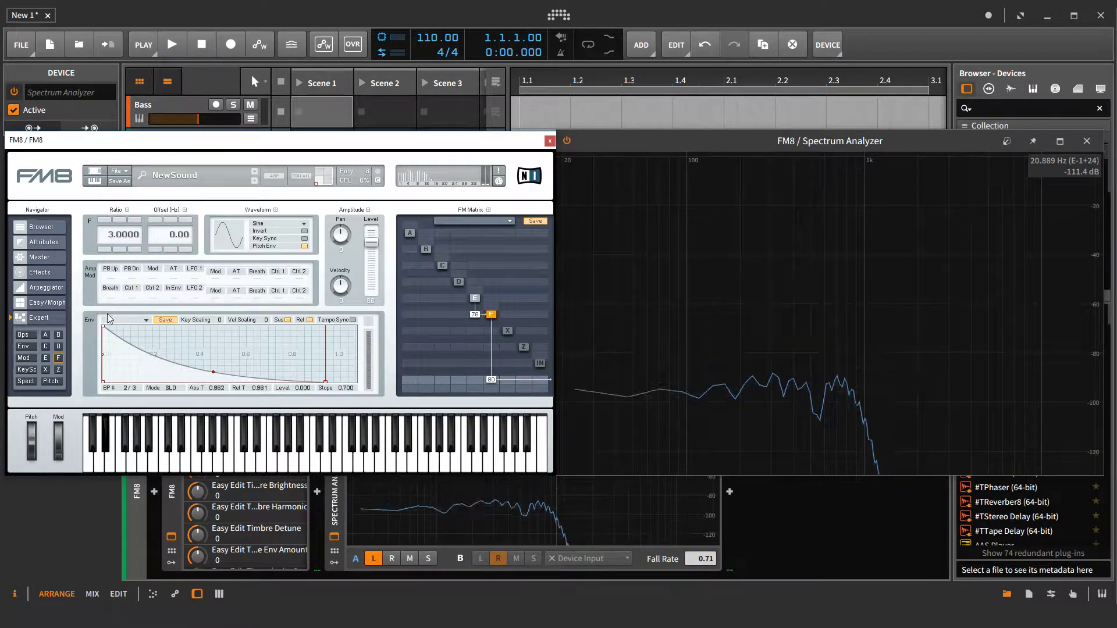
Shape F's envelope: first point slightly later, second at level 0.653, silent at 0.146 s.
drag(104, 326, 105, 329)
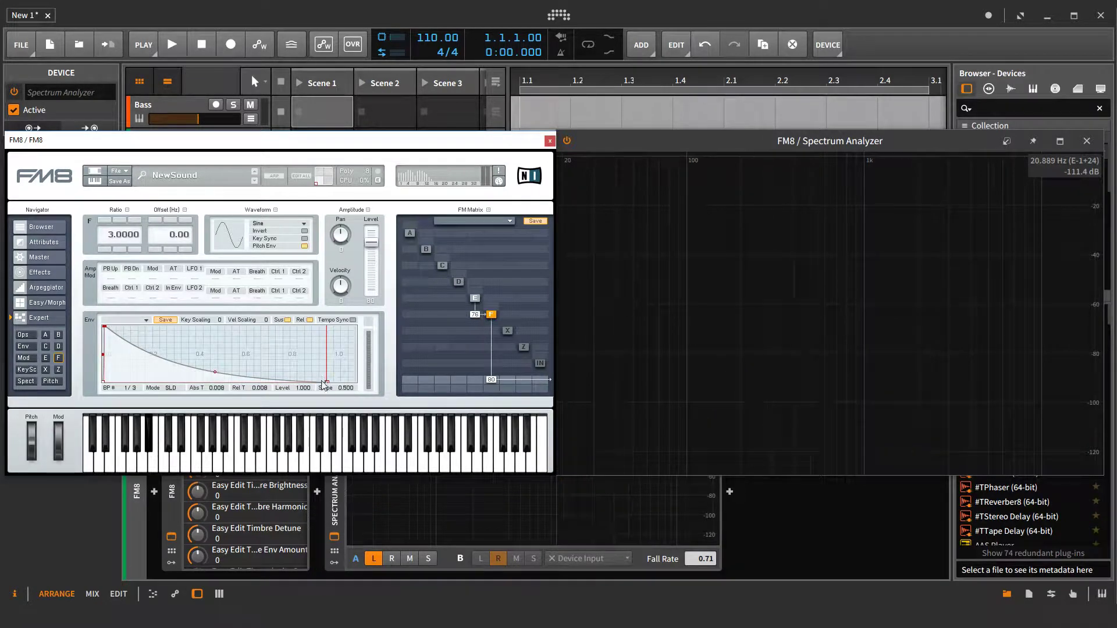
drag(327, 383, 122, 349)
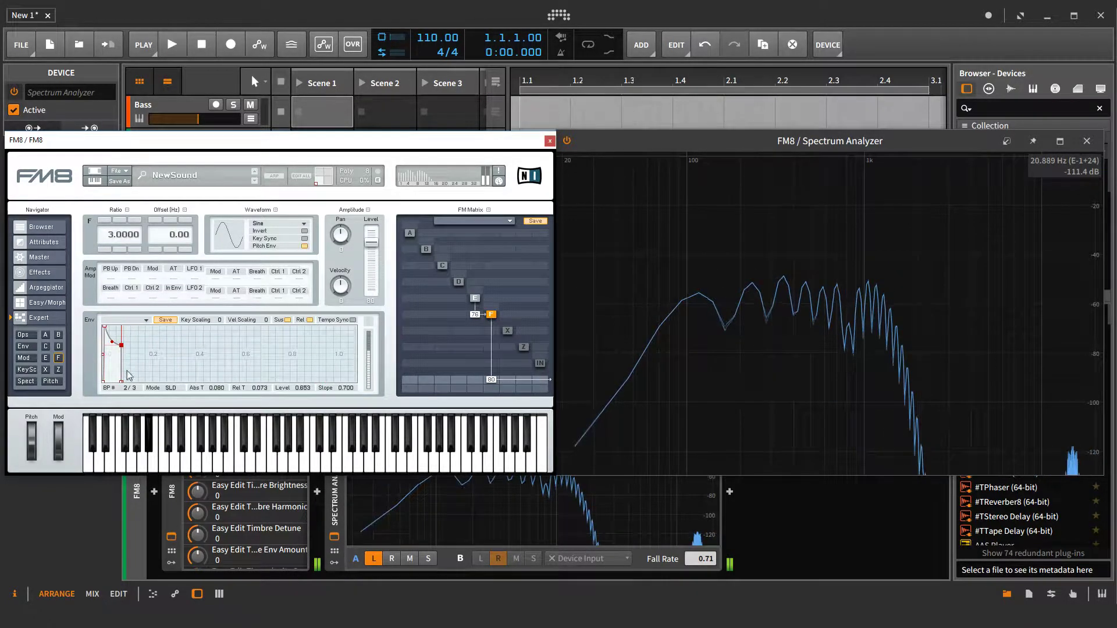
drag(122, 381, 132, 389)
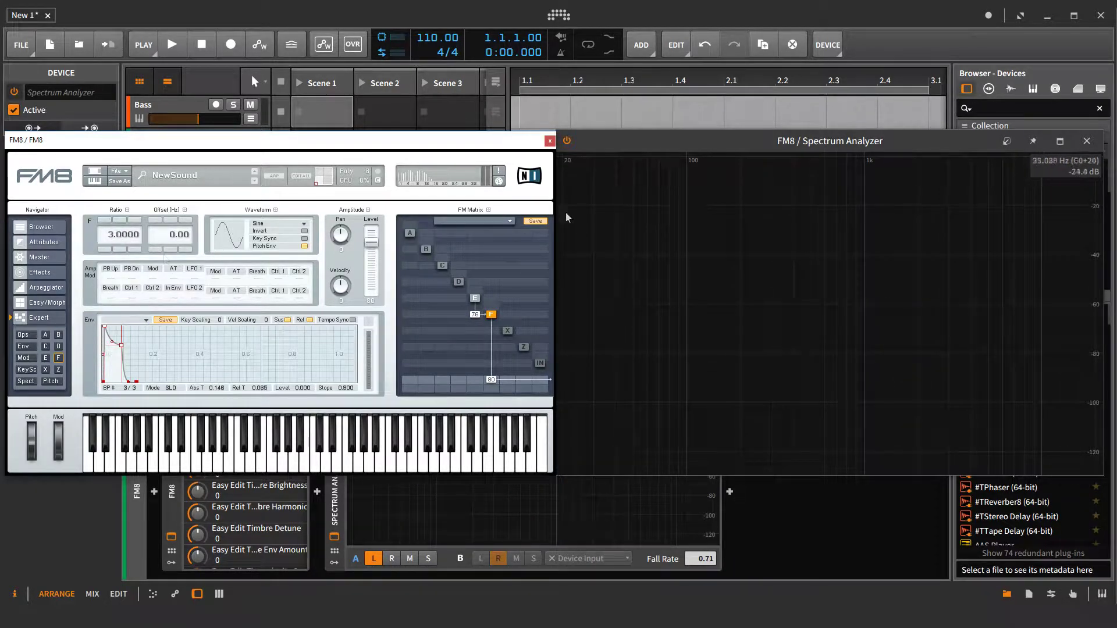
Step operator F's ratio up through 7 to 13 and route operator D to the output at 31.
click(105, 221)
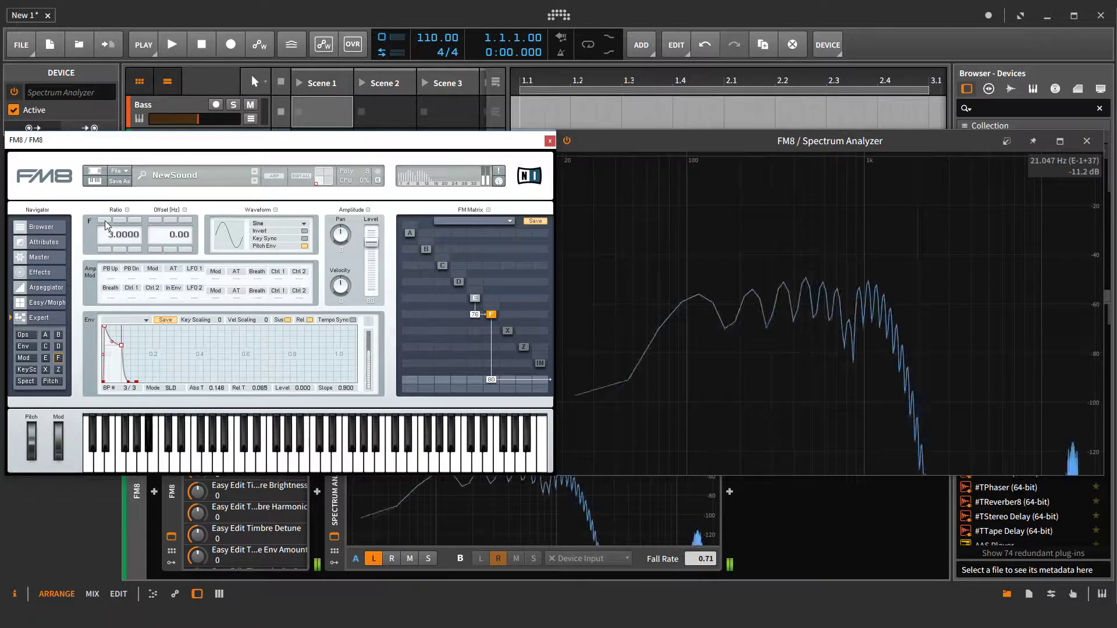
click(105, 221)
click(105, 221)
click(105, 221)
click(105, 221)
click(105, 221)
click(105, 221)
click(105, 221)
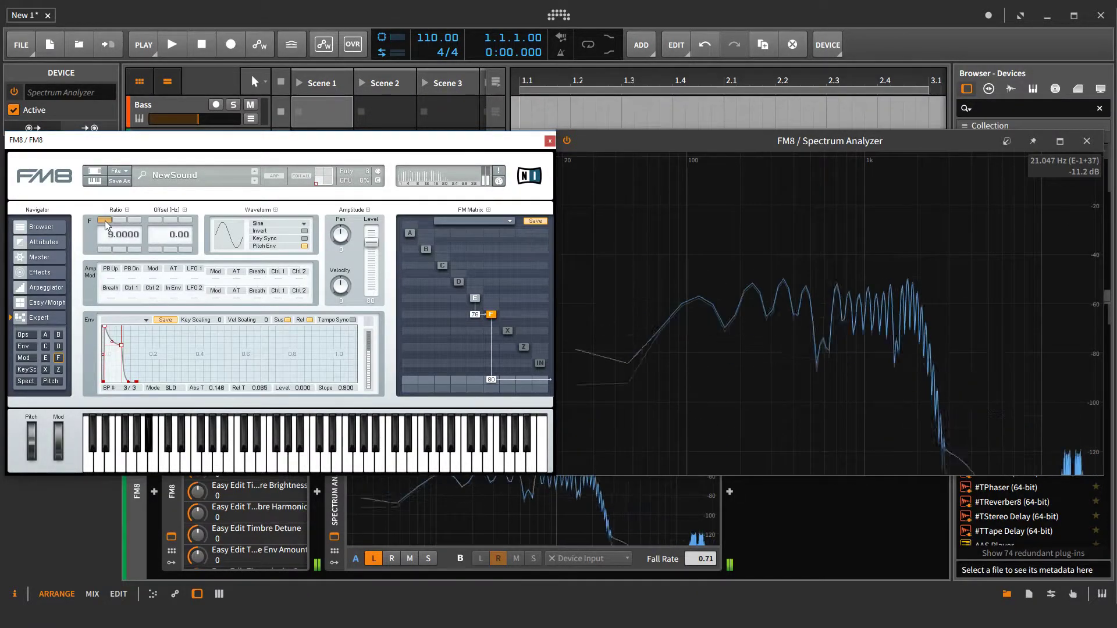
click(105, 221)
click(105, 222)
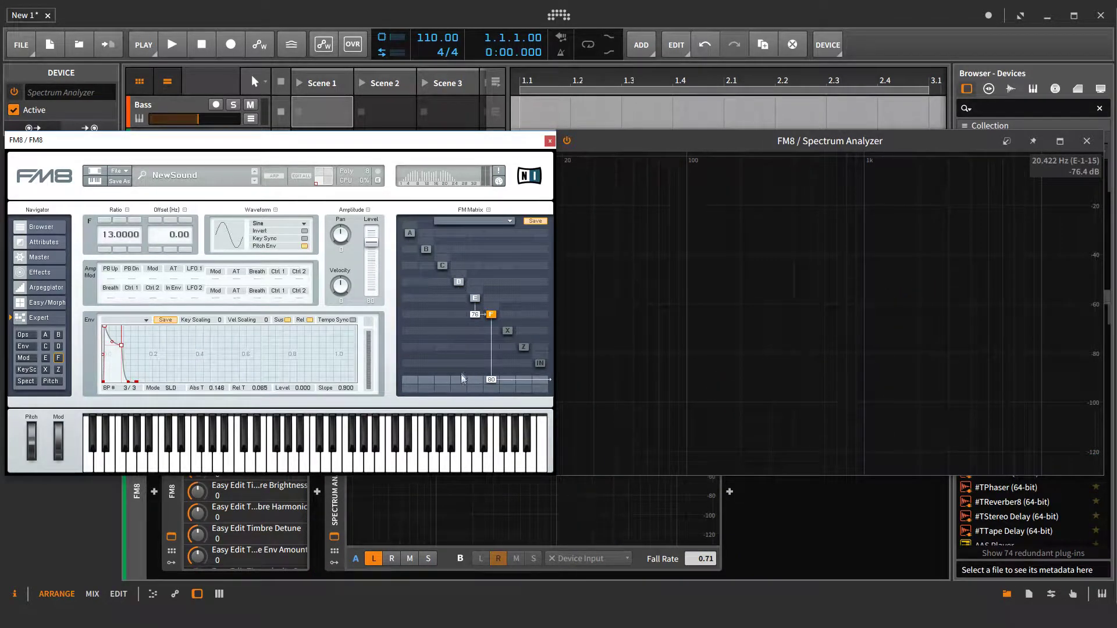
drag(462, 378, 463, 358)
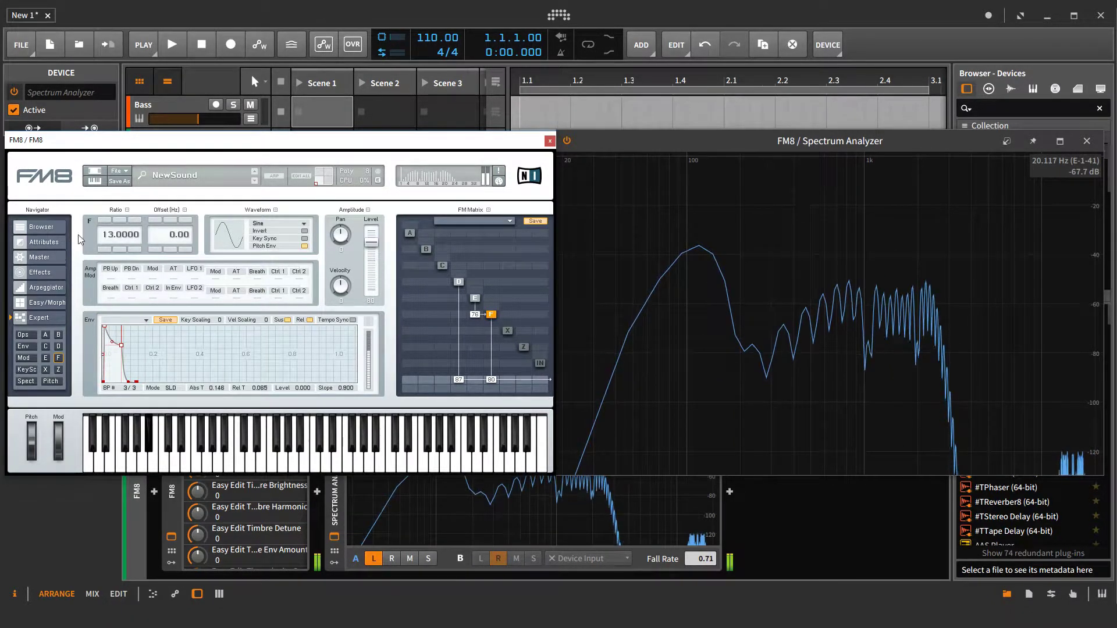
Step operator F's ratio down from 13 to 5, then select operator E.
click(105, 250)
click(105, 251)
click(105, 250)
click(105, 250)
click(104, 250)
click(104, 251)
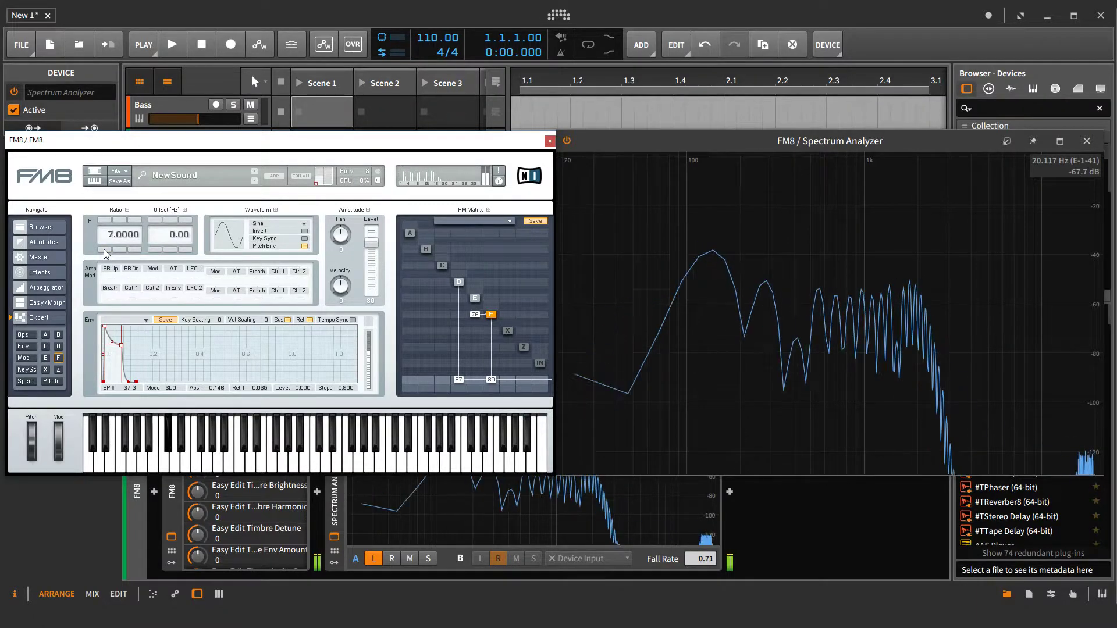
click(104, 250)
click(105, 251)
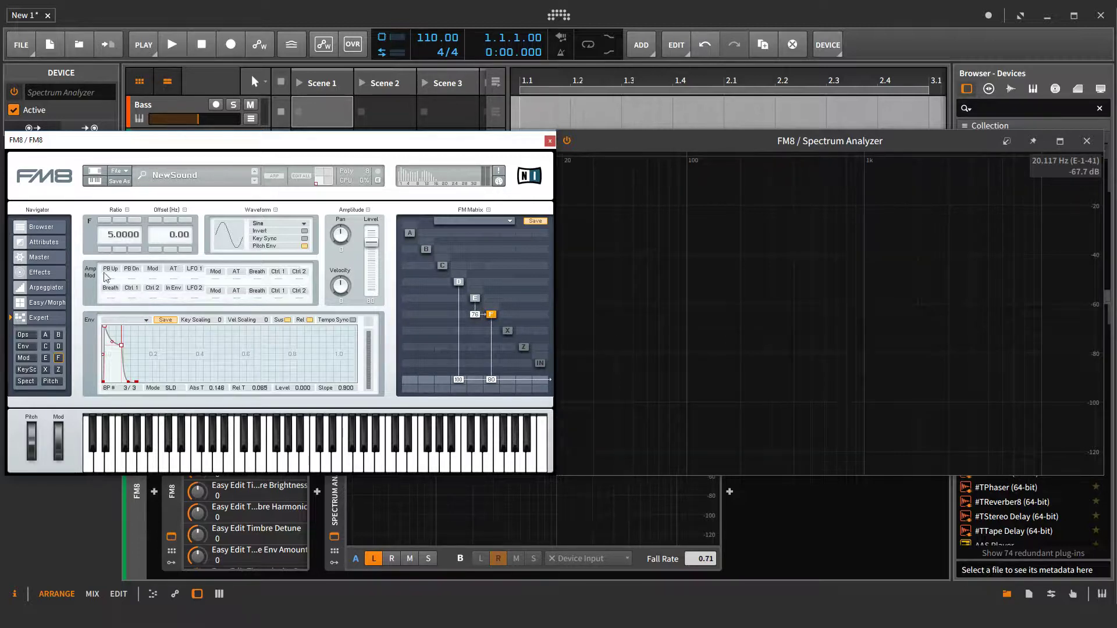
click(475, 299)
Cut operator D's direct output to zero and set operator E's ratio to 0.5.
click(491, 315)
drag(459, 381, 462, 468)
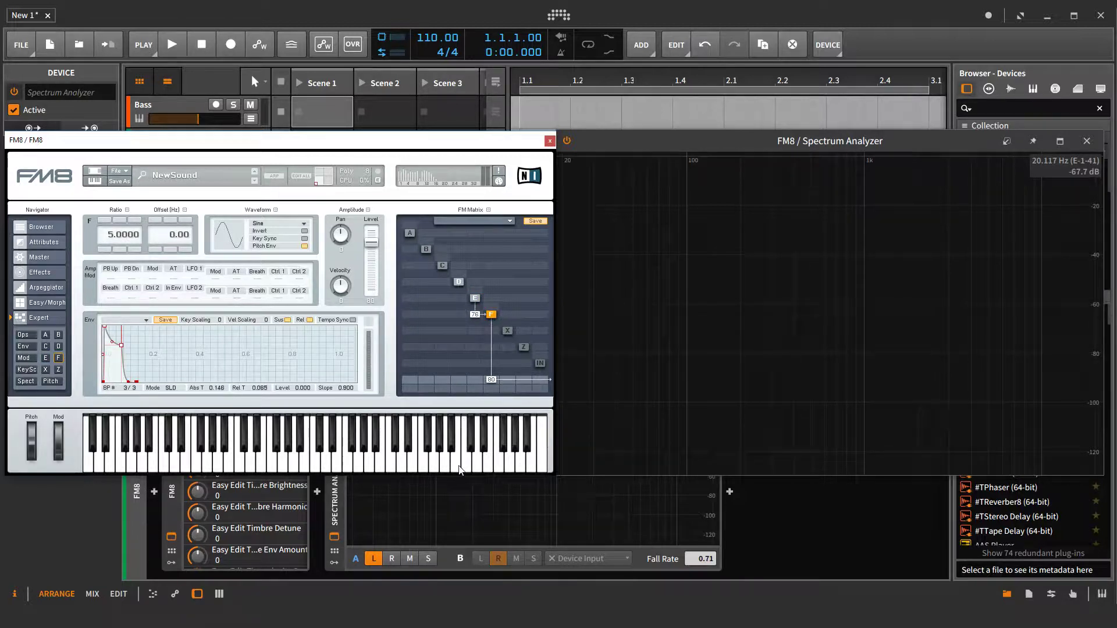
click(474, 298)
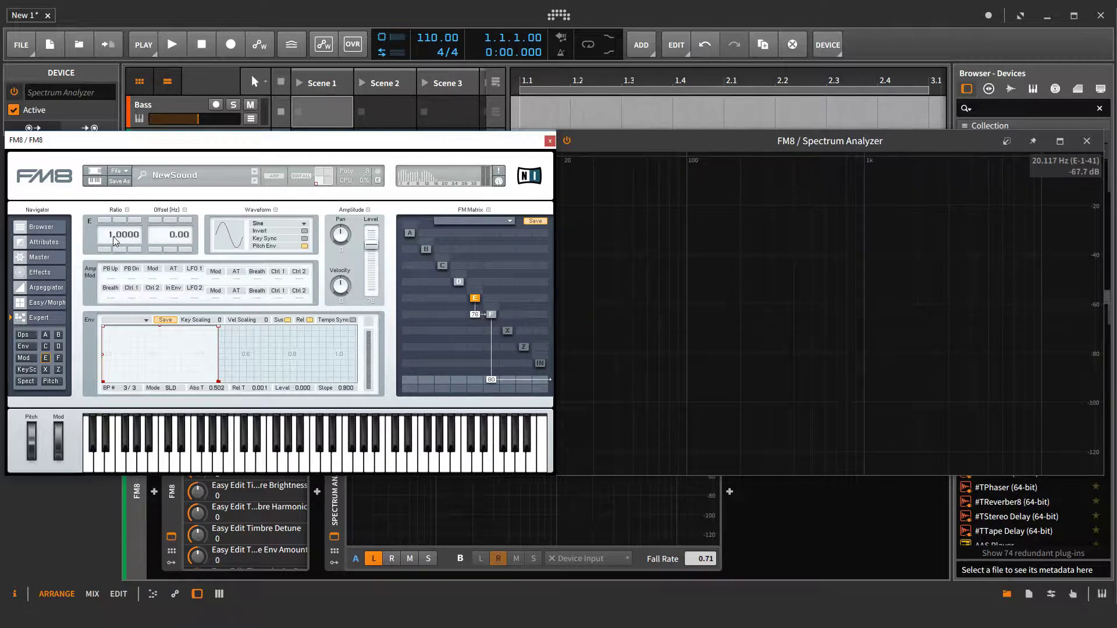
double_click(122, 238)
text(0.5)
key(Return)
Restore operator E's ratio to 1, then select operator F for editing.
click(491, 314)
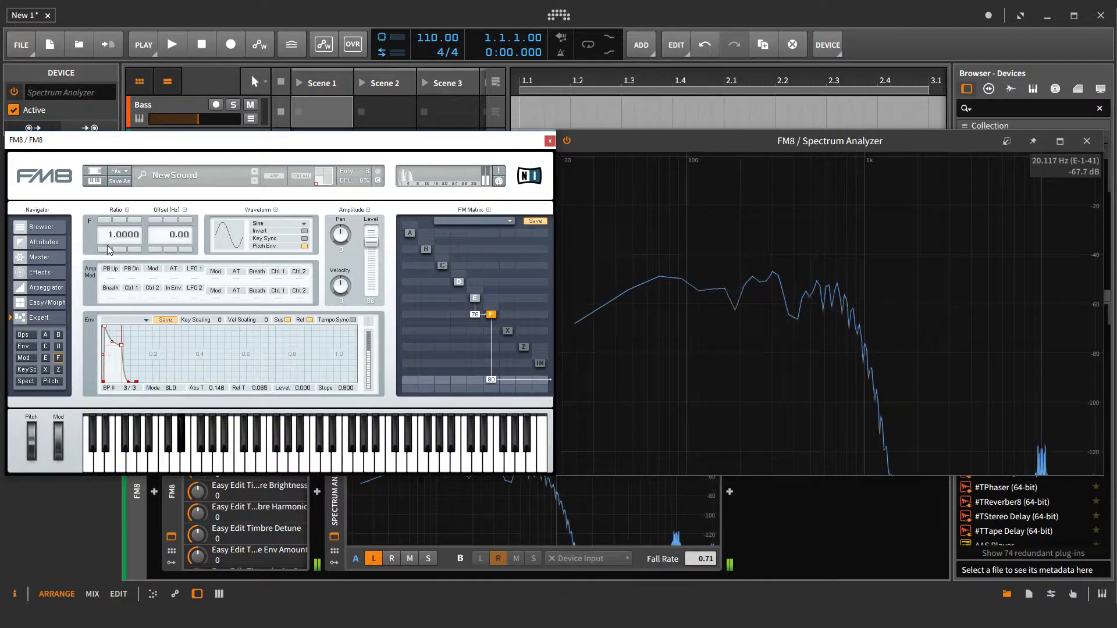
click(475, 297)
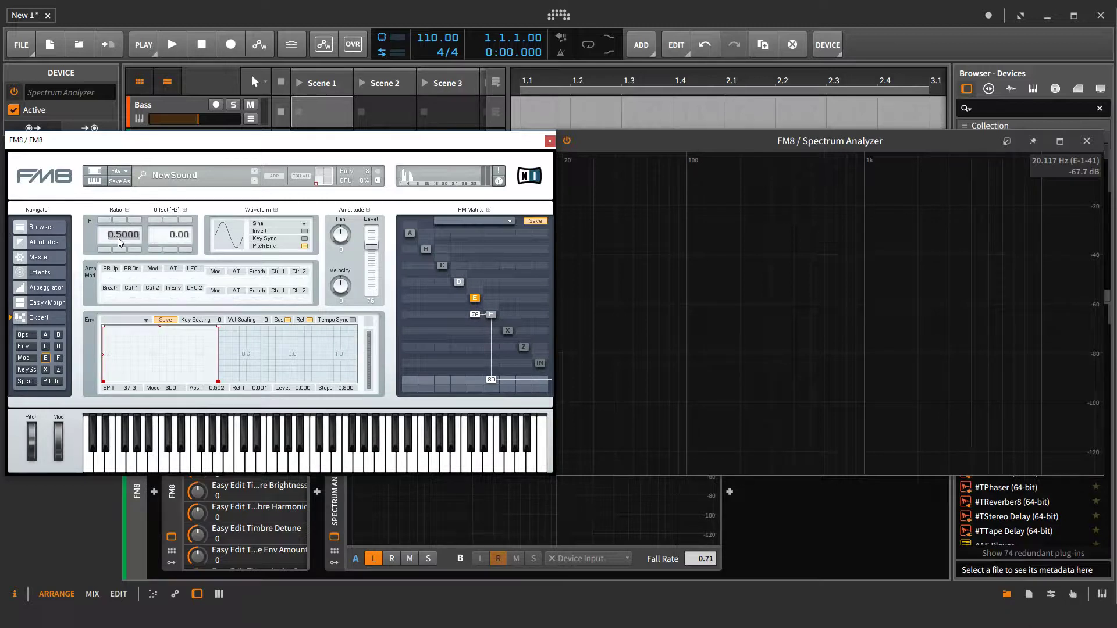
key(Return)
click(491, 315)
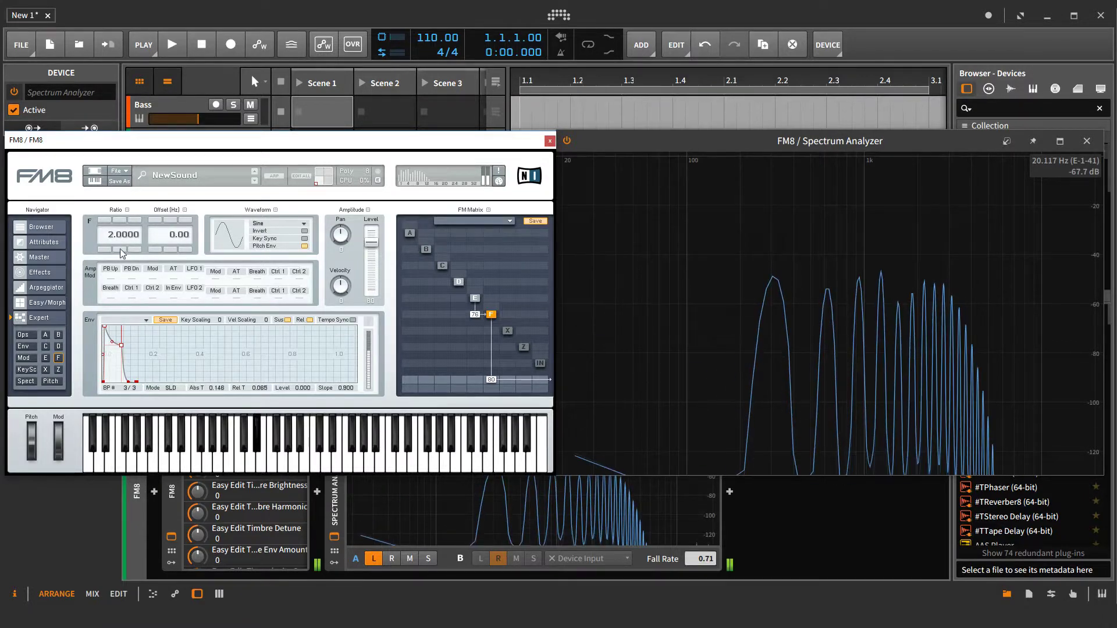
Try carrier F at ratio 2.39, then set modulator E's ratio to 3.
click(122, 221)
click(122, 221)
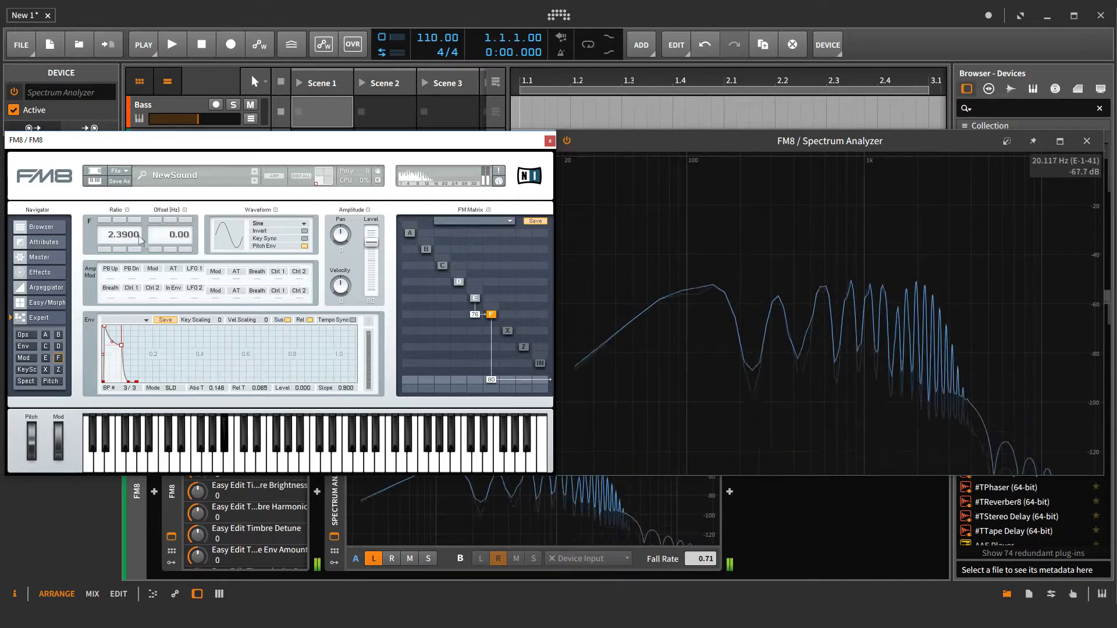
click(475, 298)
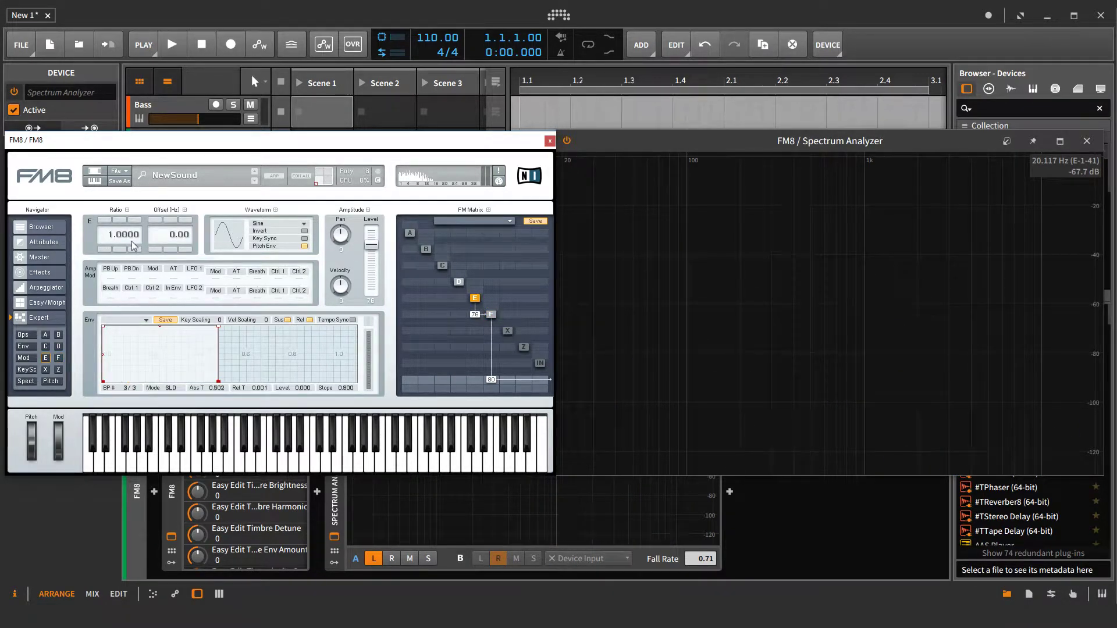
click(106, 221)
click(106, 221)
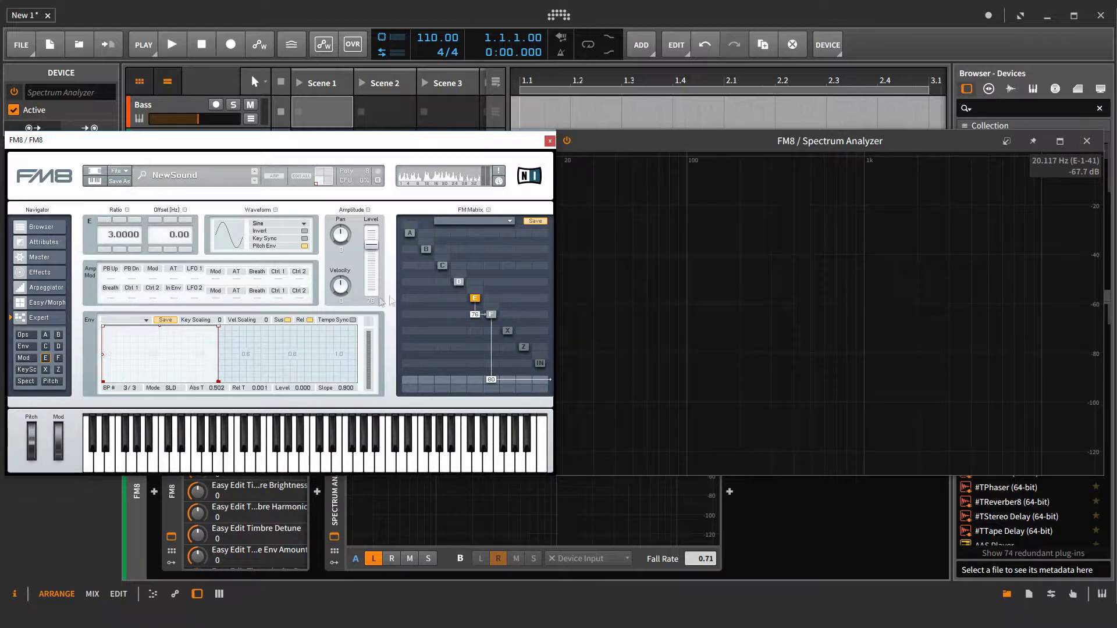
Reset carrier F's ratio to 1 and raise modulator E's ratio to 3.31.
click(491, 314)
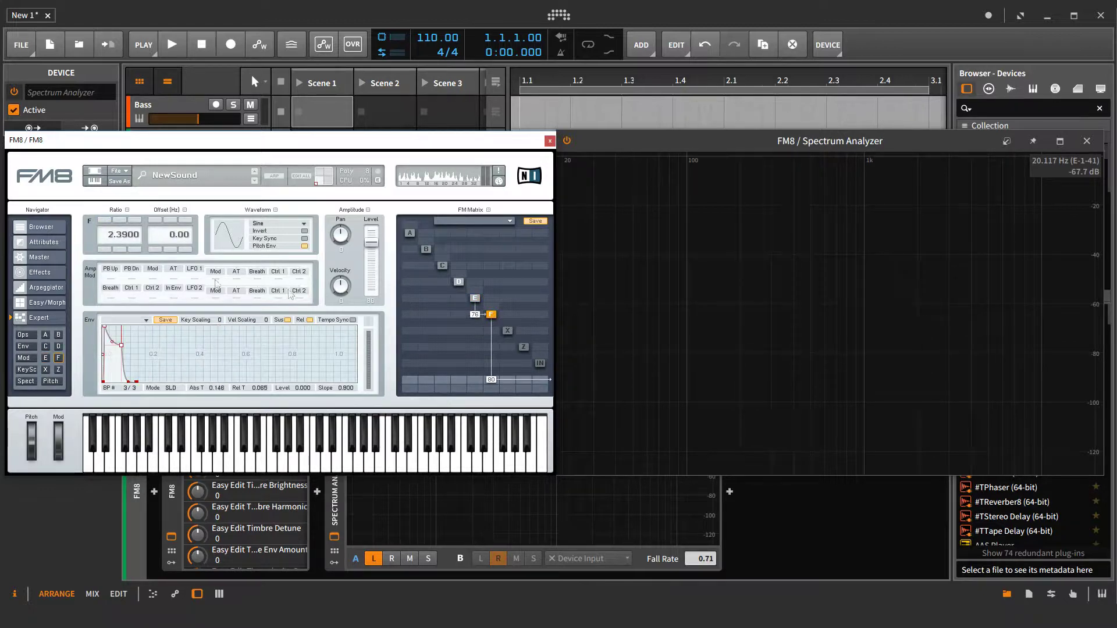
ctrl+click(111, 236)
click(474, 297)
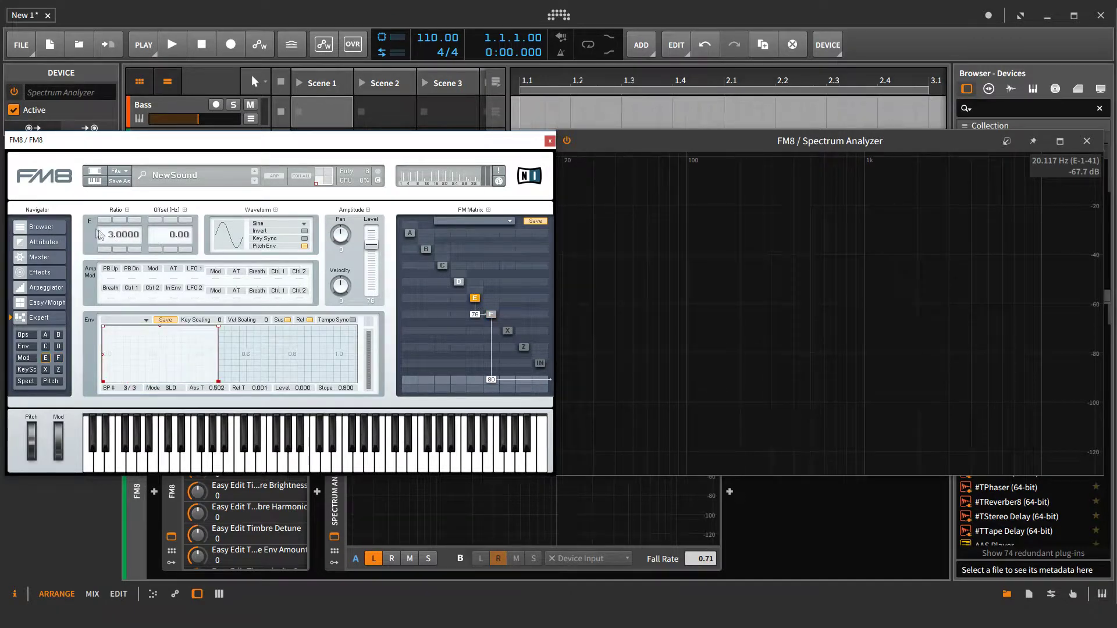
drag(121, 235, 121, 220)
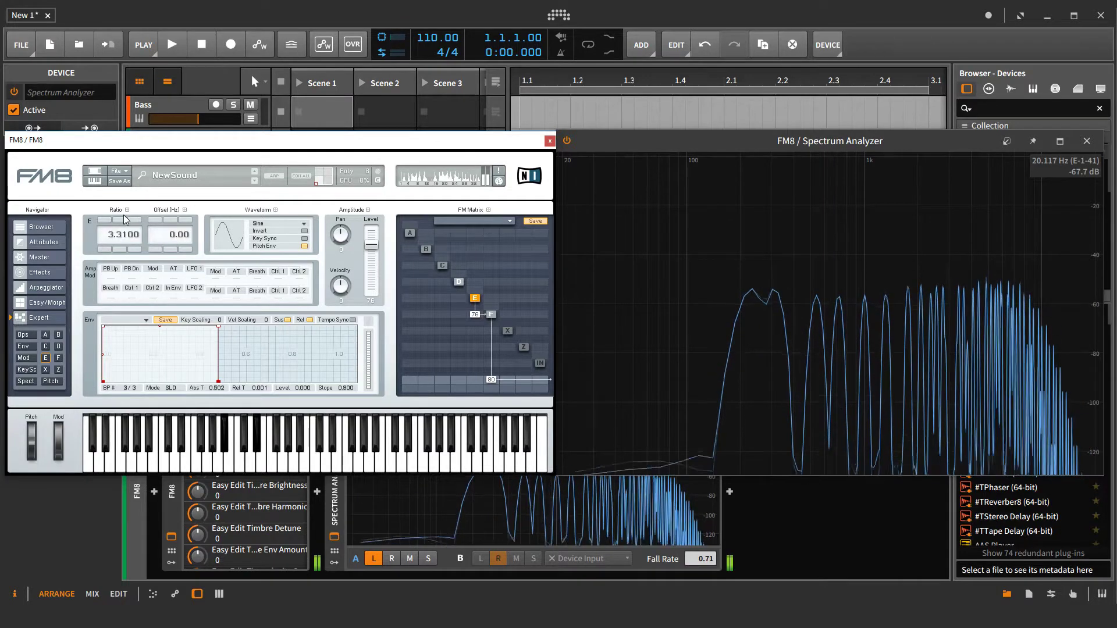
click(490, 315)
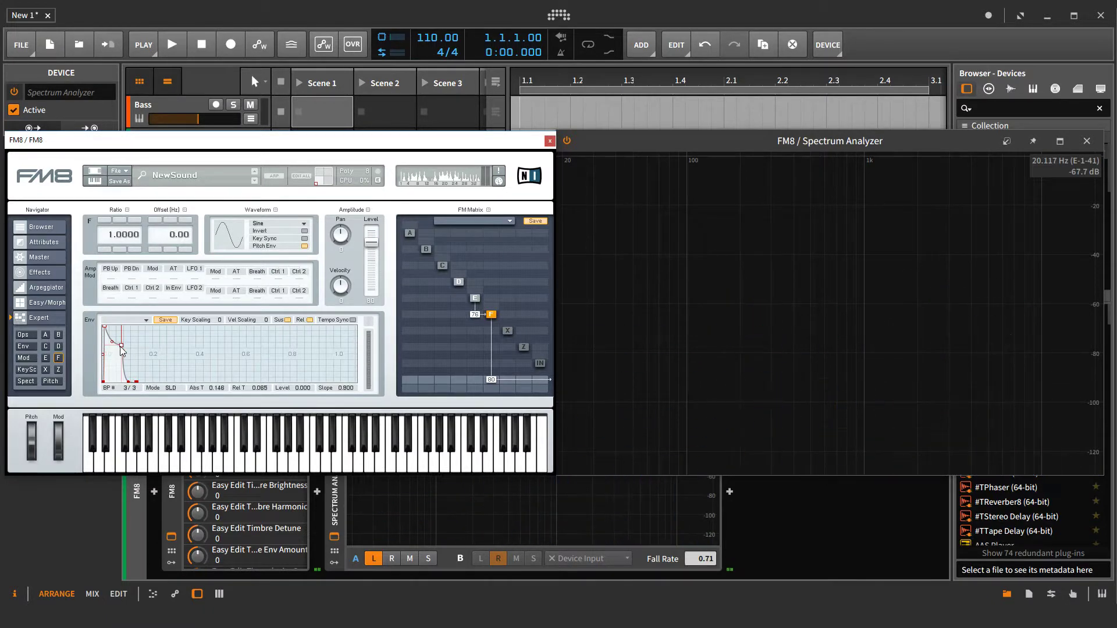
Drag carrier F's envelope decay breakpoint further right and bring operator E's ratio to 3.1900.
drag(121, 350, 348, 425)
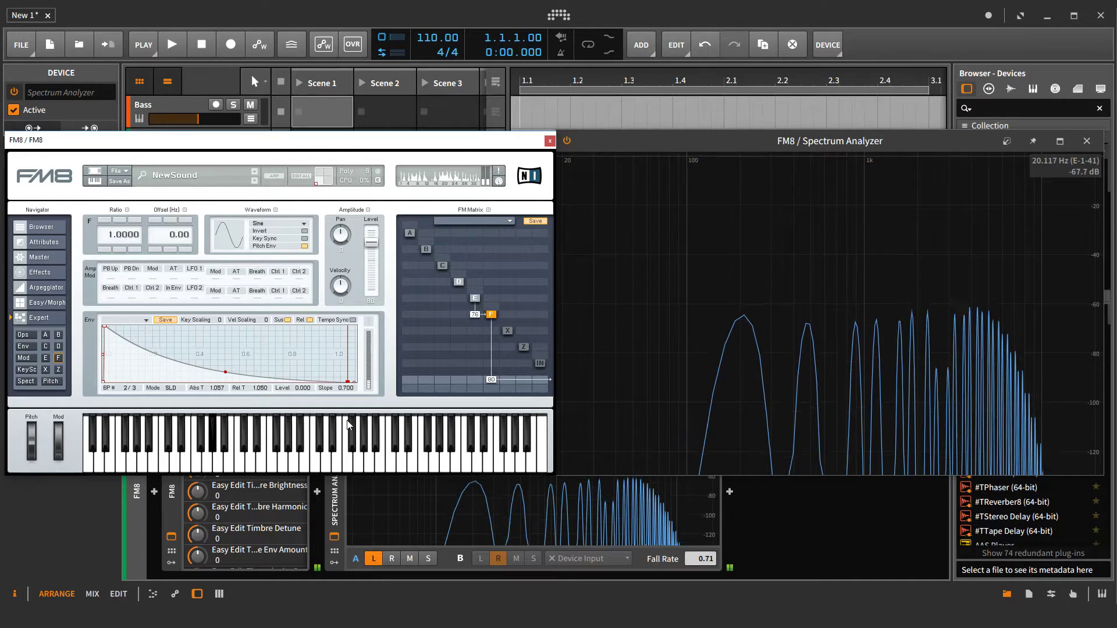
click(474, 297)
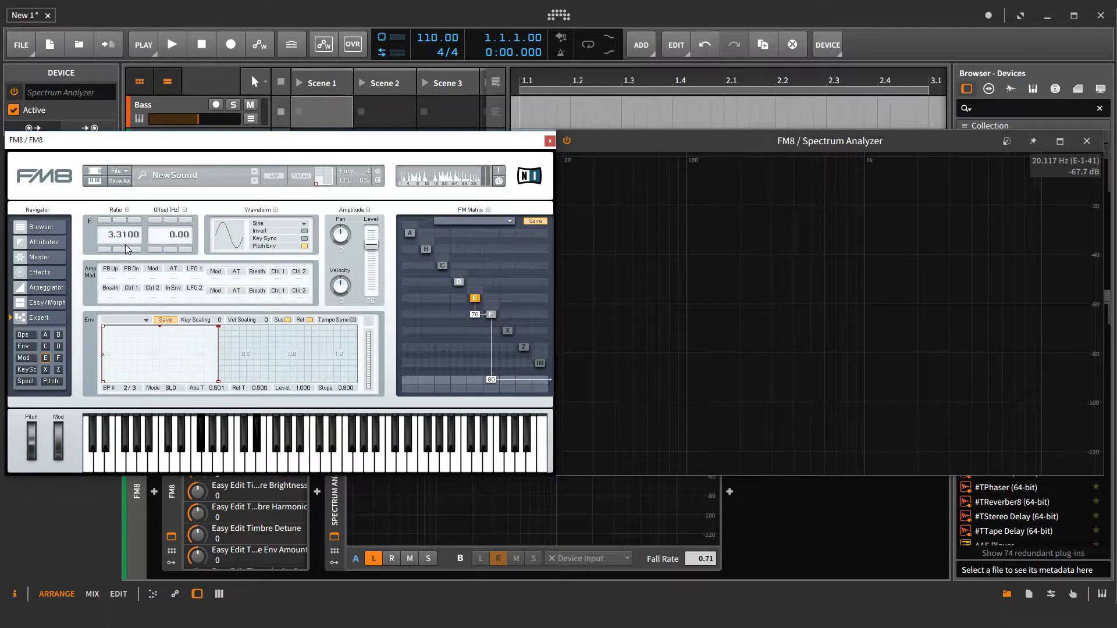
drag(122, 237, 124, 241)
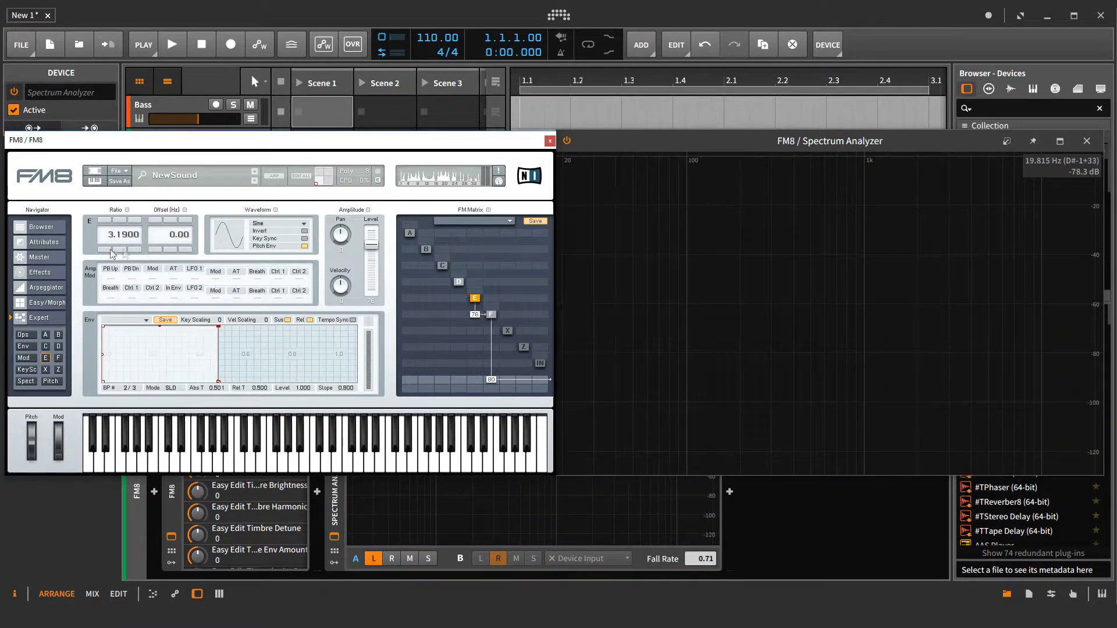
Give operator E ratio 3.0000, E→F modulation amount 96, and a 2.00 Hz offset.
scroll(124, 239, up, 1)
scroll(124, 238, down, 2)
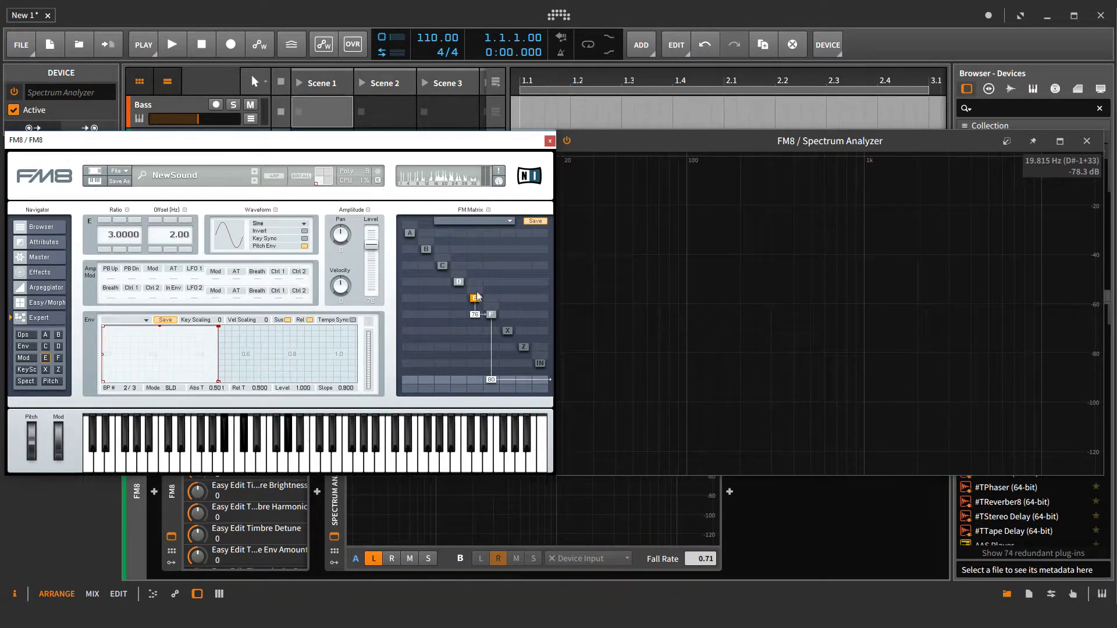
drag(476, 313, 433, 308)
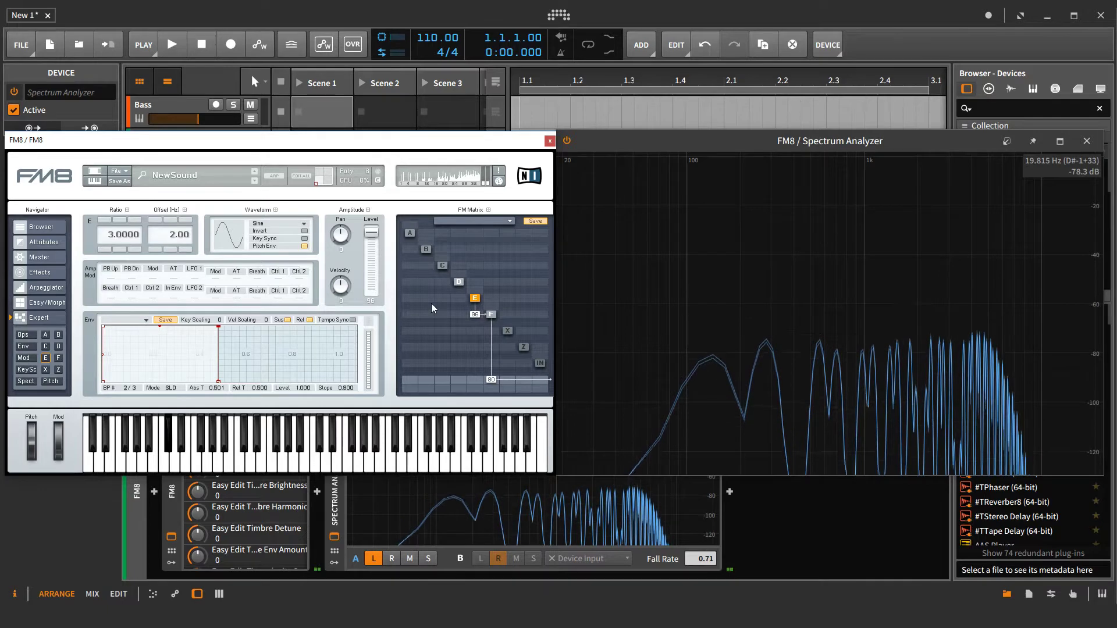
click(168, 221)
click(168, 221)
click(168, 221)
click(172, 250)
click(172, 250)
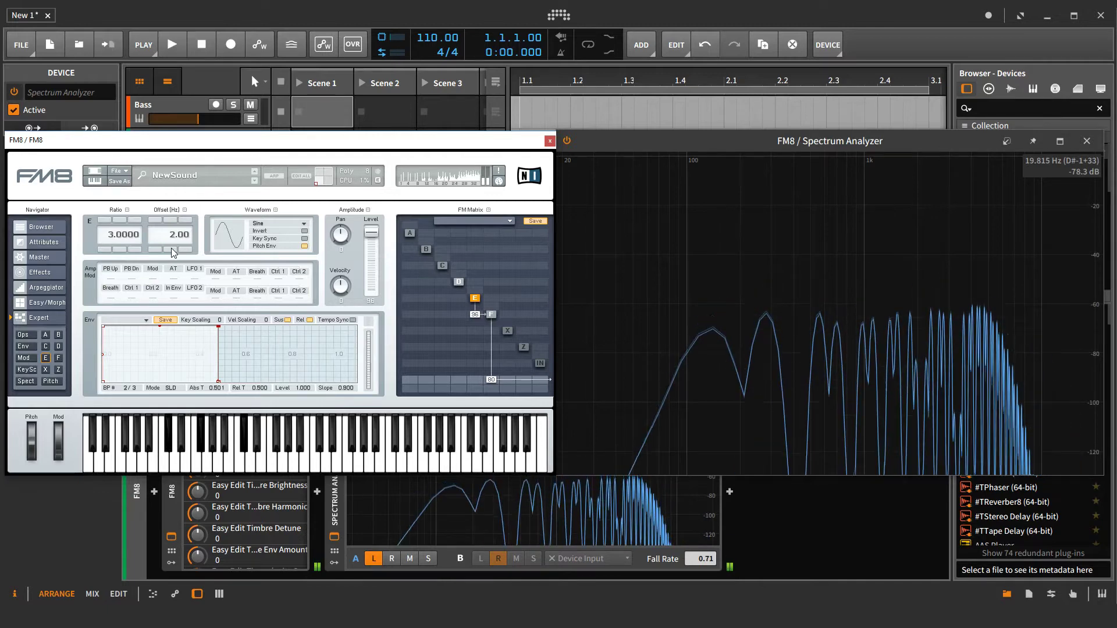
click(490, 314)
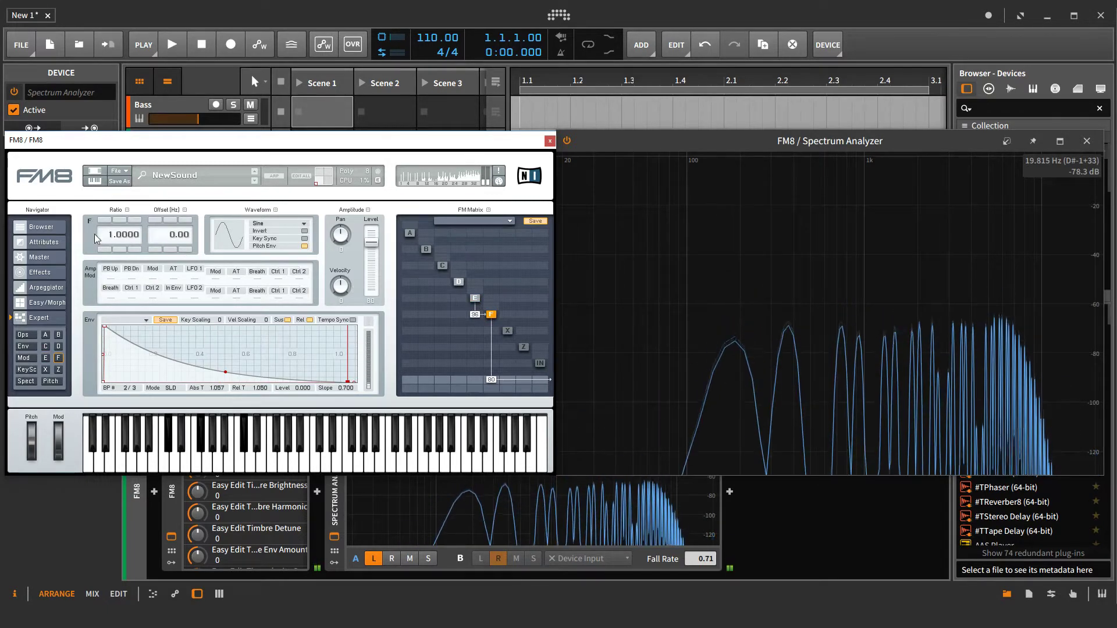
Drop operator E to ratio 2, zero its offset, then fine-tune the ratio to 2.0043.
click(474, 297)
click(109, 250)
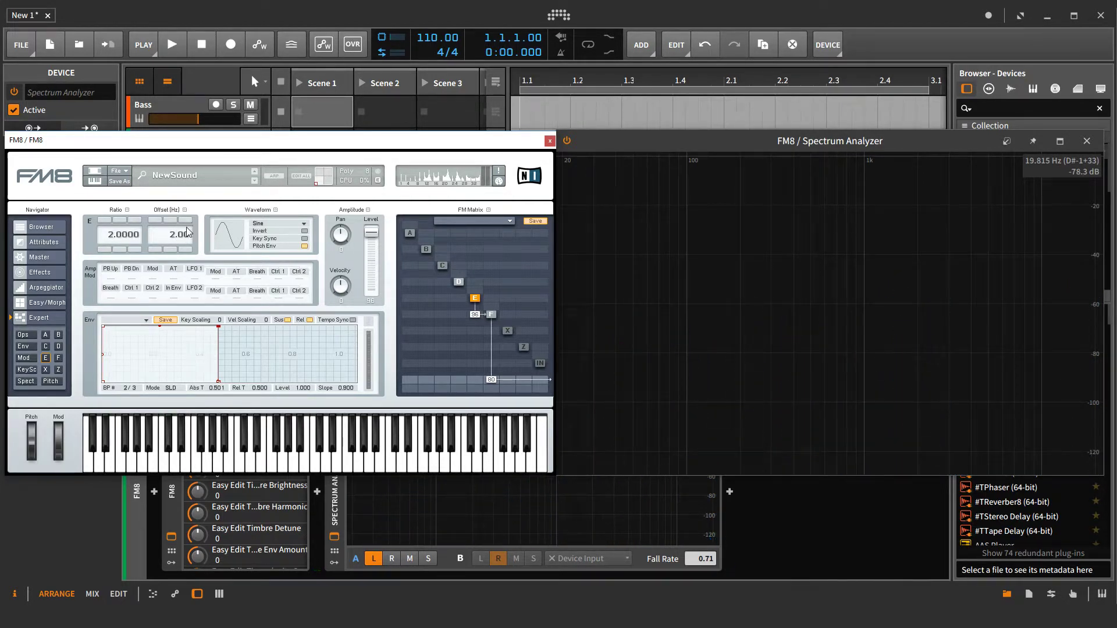
click(171, 248)
click(171, 248)
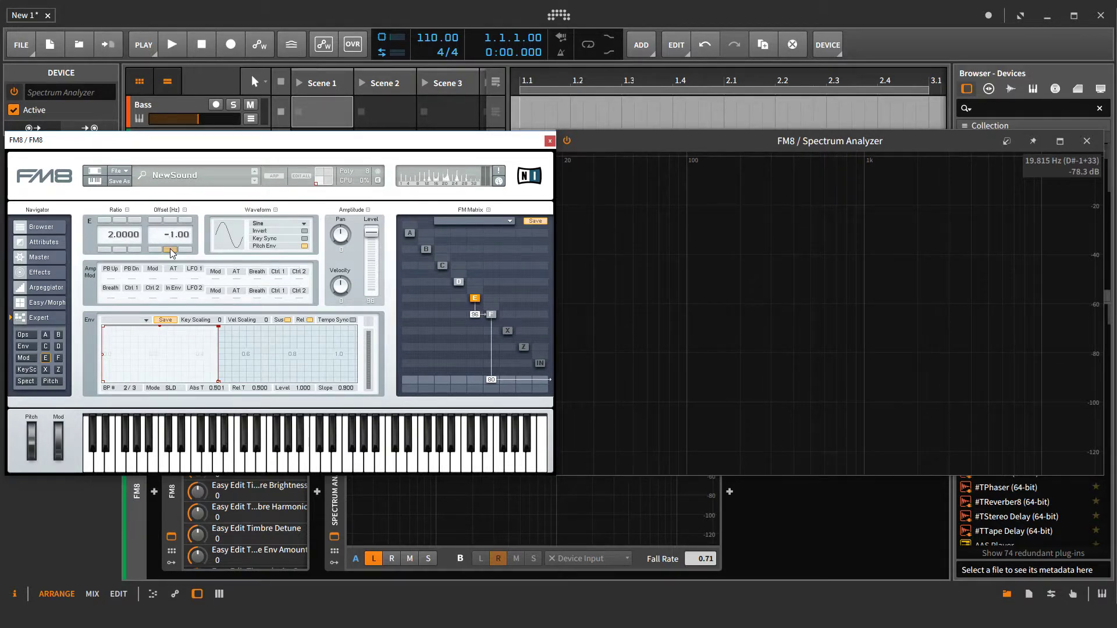
click(139, 219)
click(140, 219)
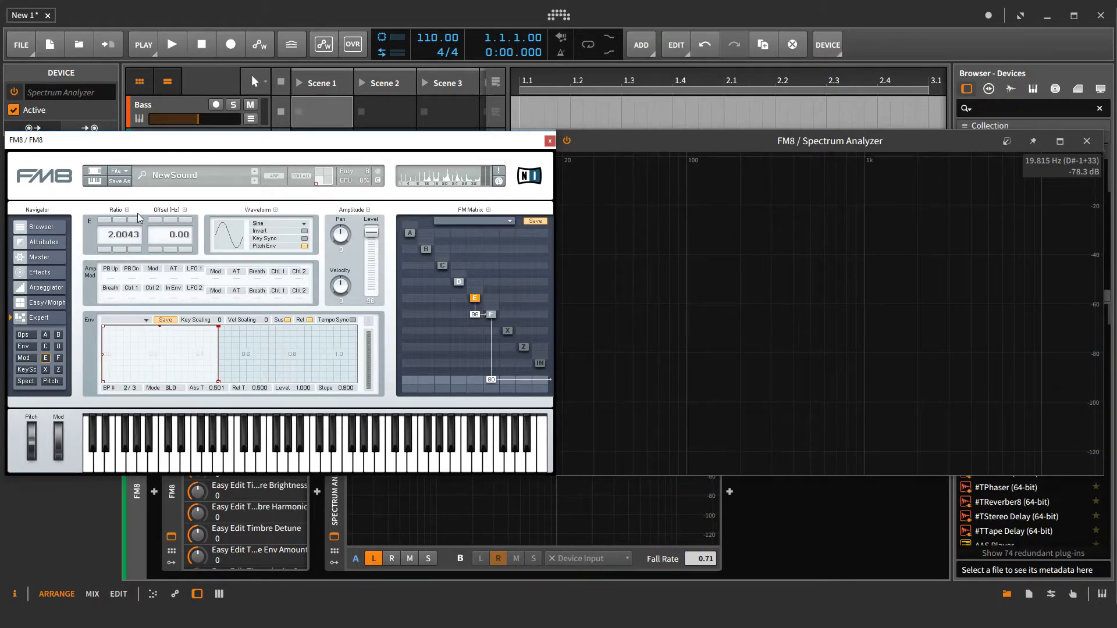